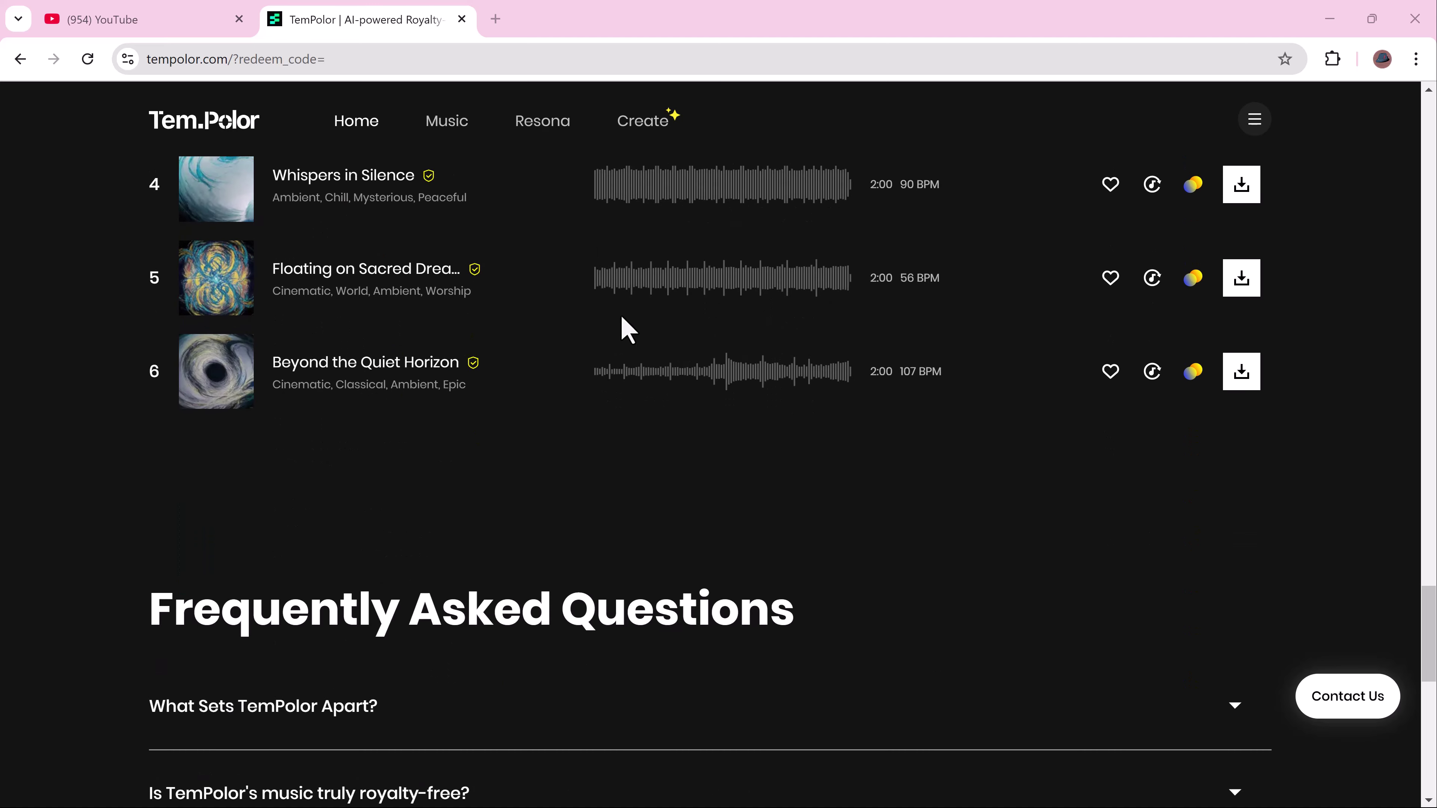
Look over the homepage and turn on Generate mode for the music prompt box
scroll(623, 318, down, 6)
scroll(622, 318, down, 3)
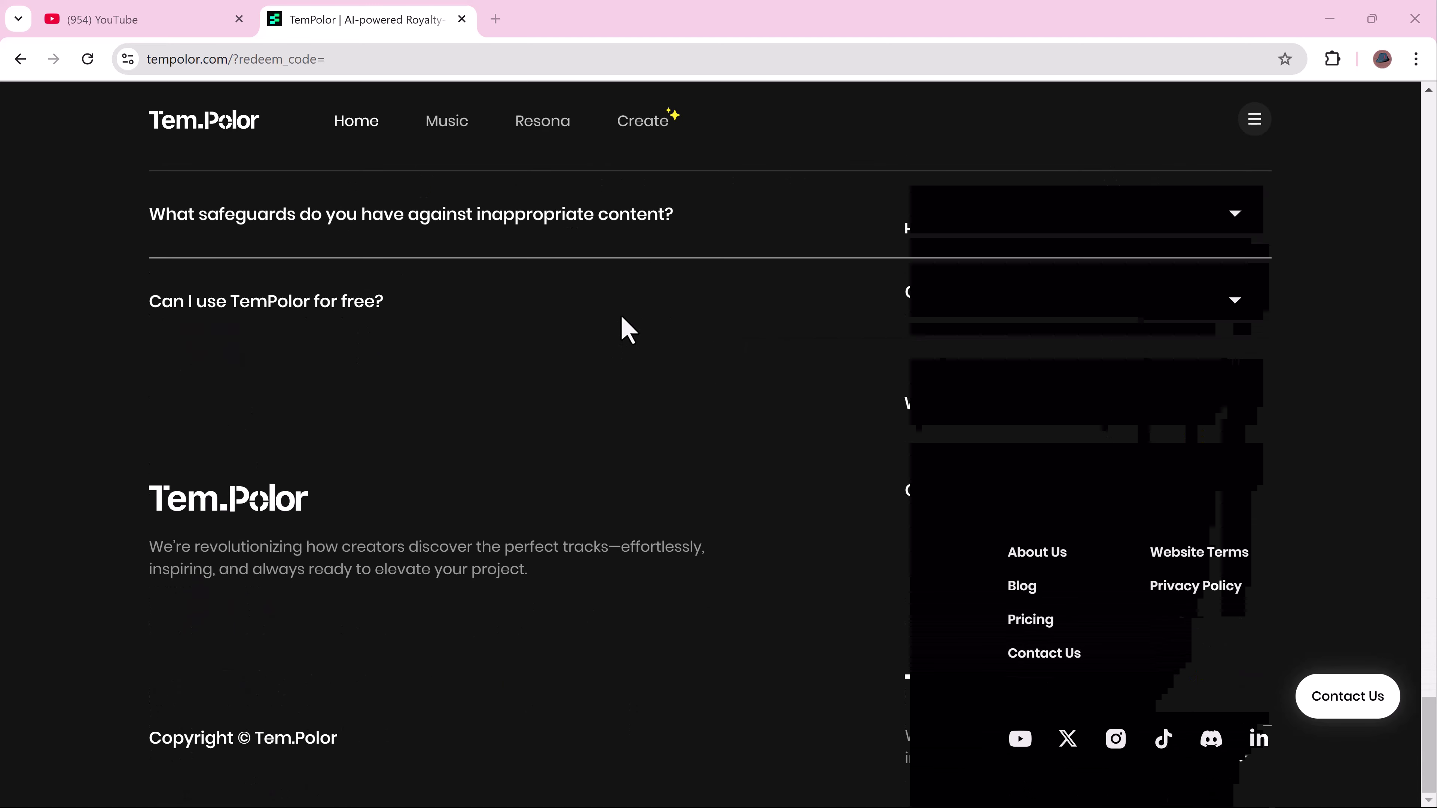
scroll(620, 314, up, 20)
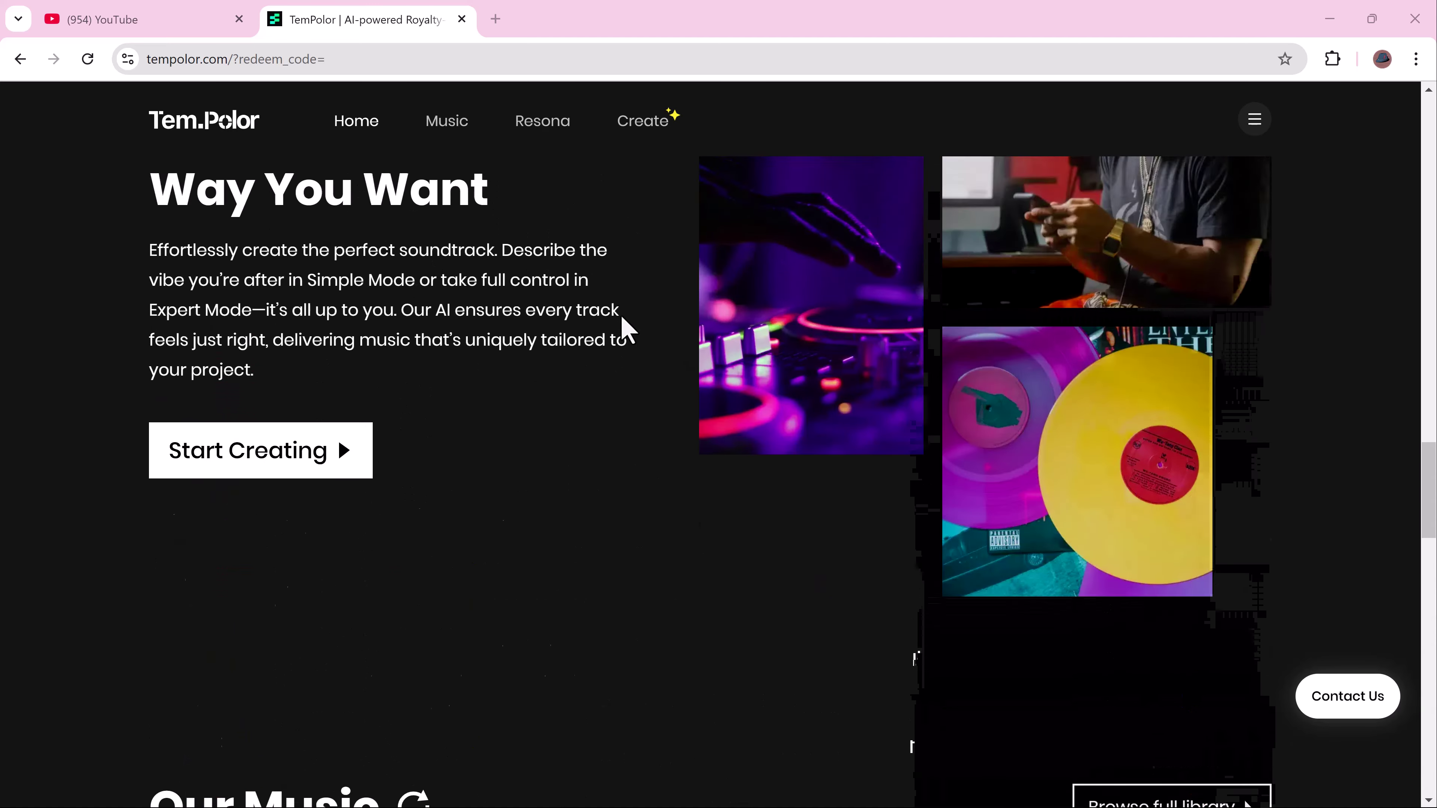
scroll(621, 315, up, 15)
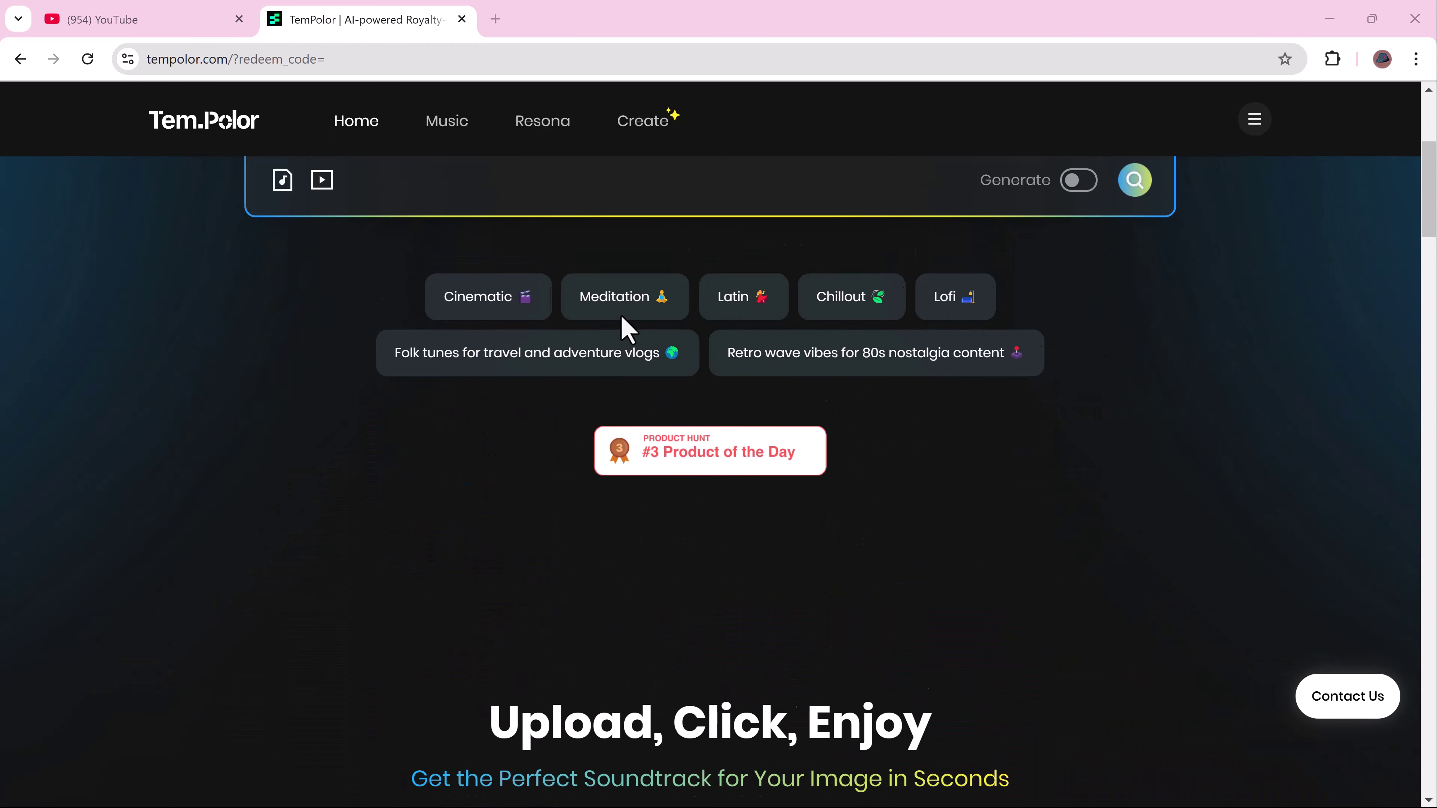
scroll(620, 315, up, 2)
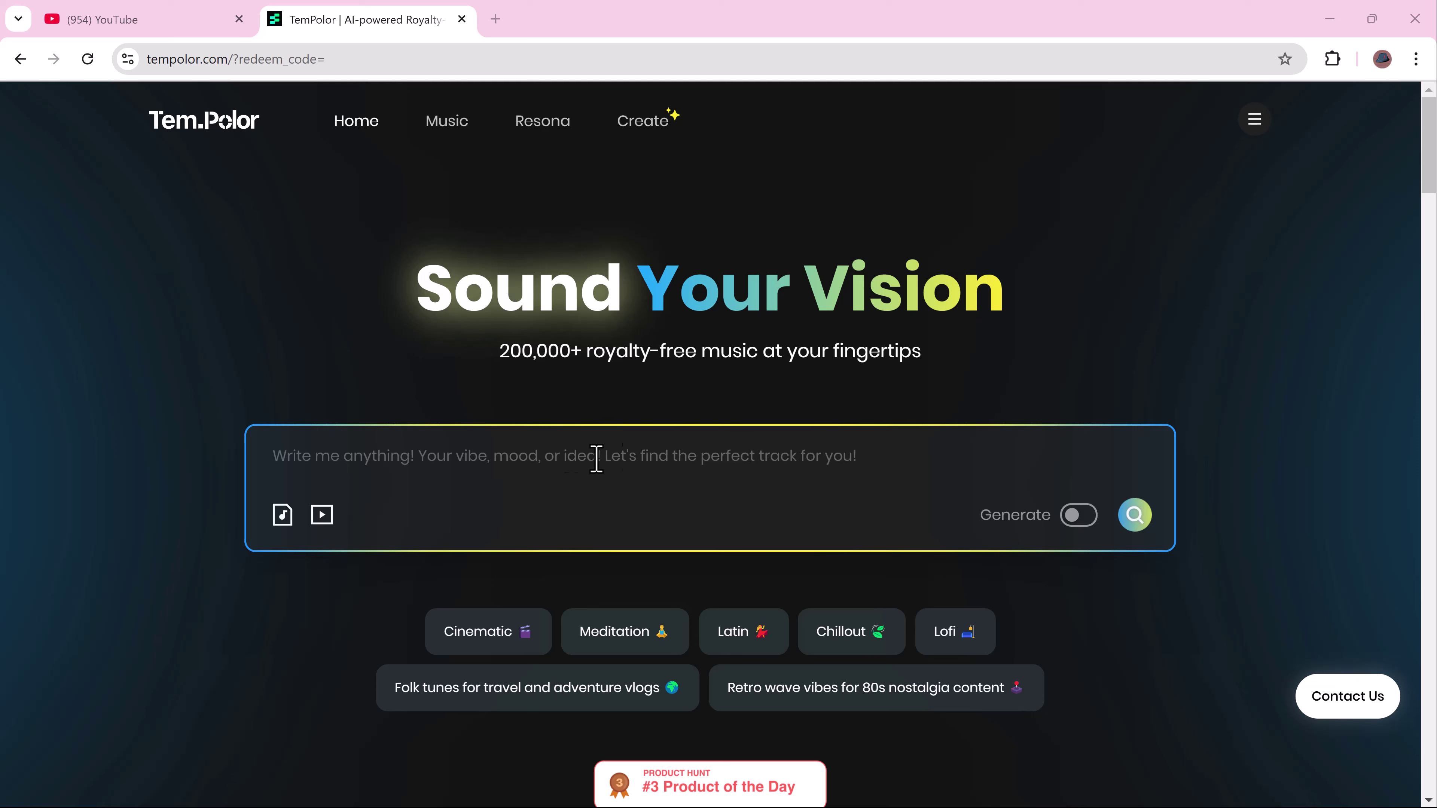
click(520, 462)
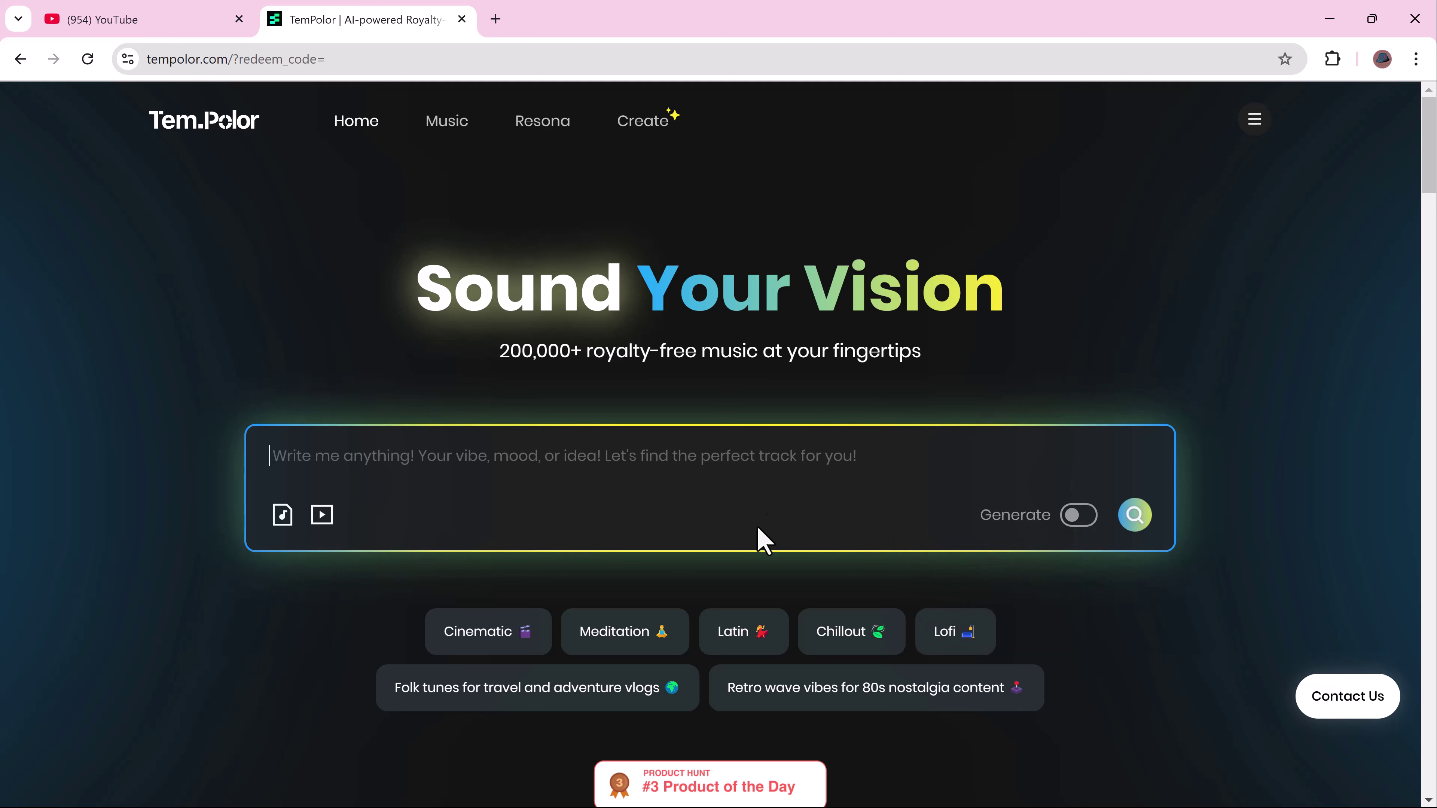
click(1077, 516)
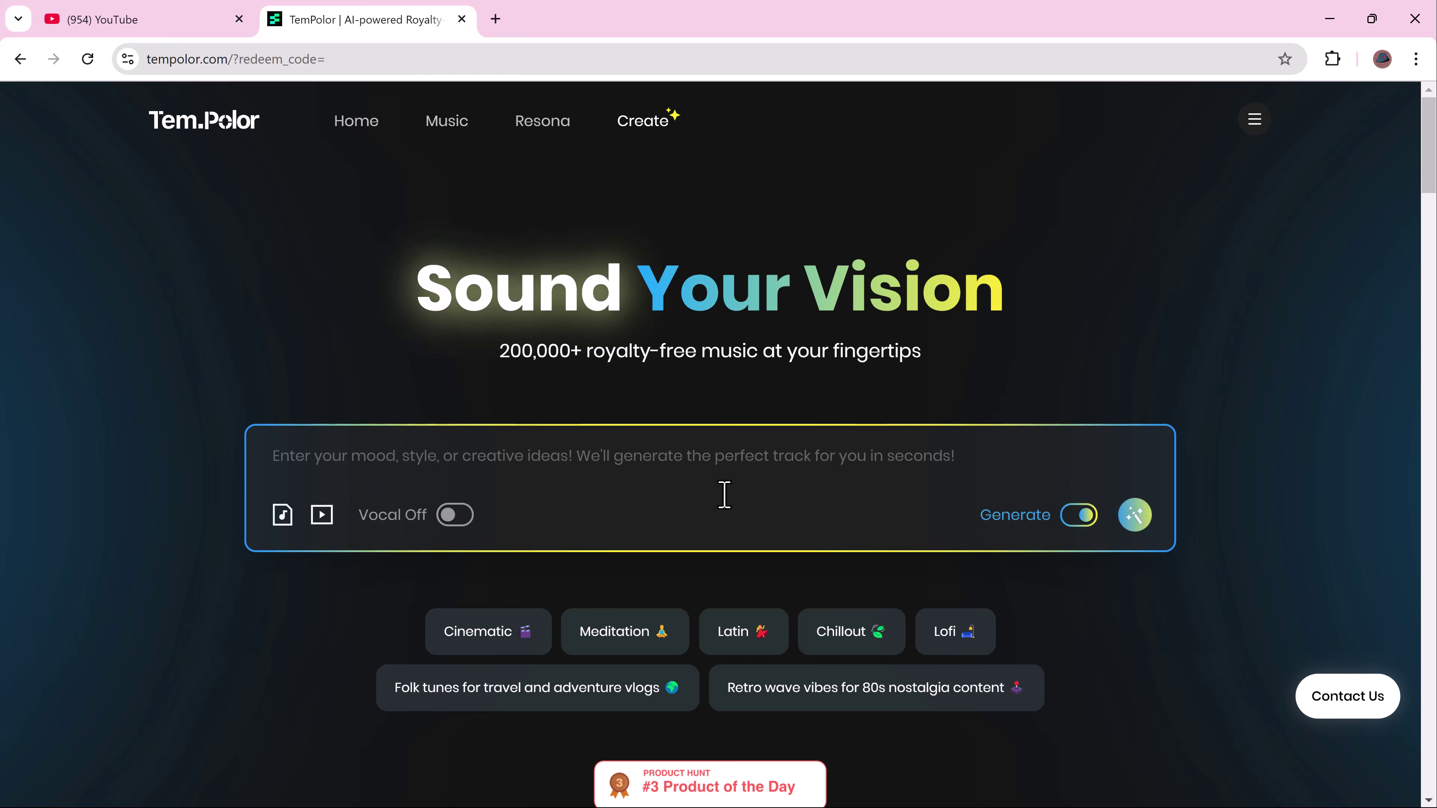
Look through the list of previously generated tracks on the Create page and return to the homepage
click(495, 432)
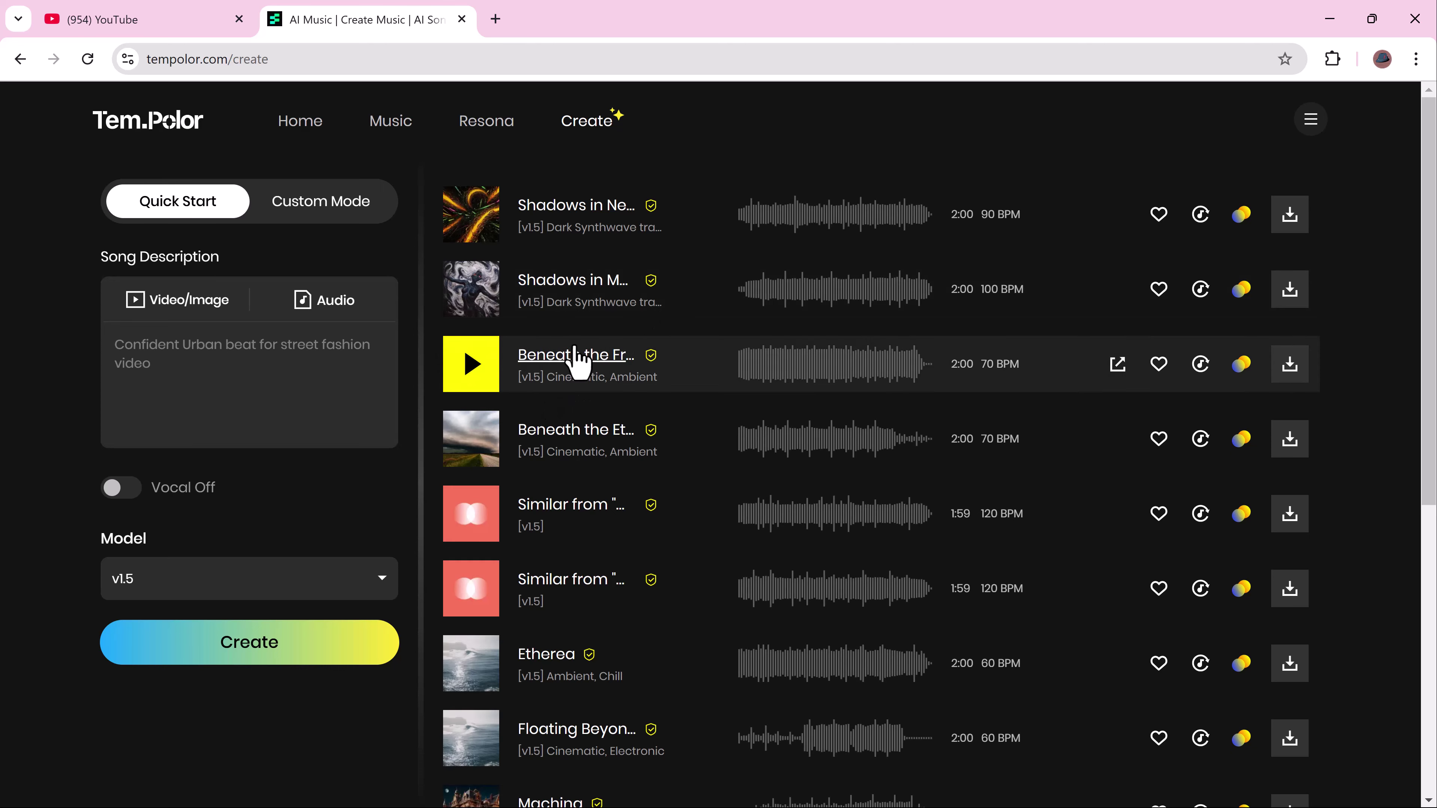
scroll(574, 359, down, 9)
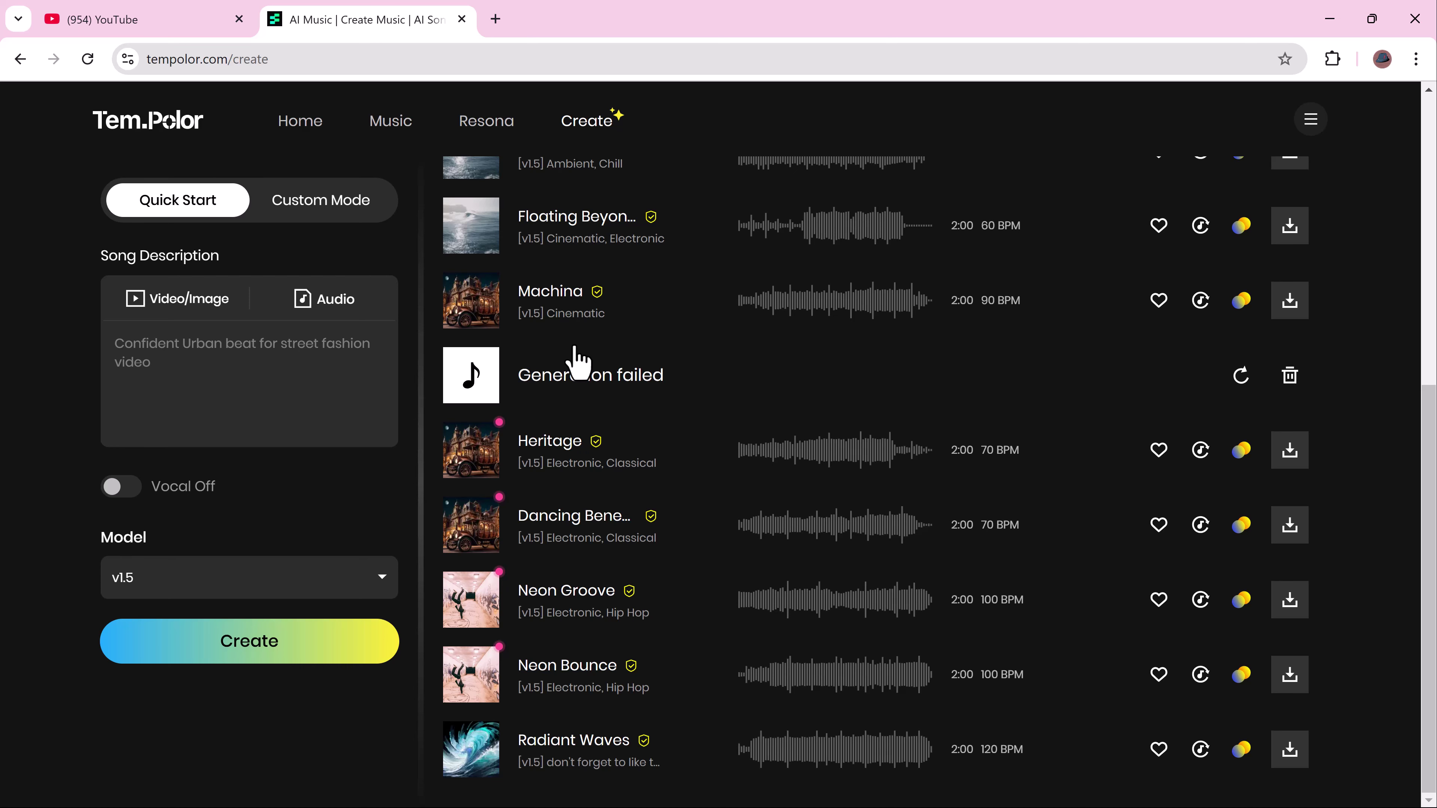
scroll(575, 360, up, 9)
key(alt+Left)
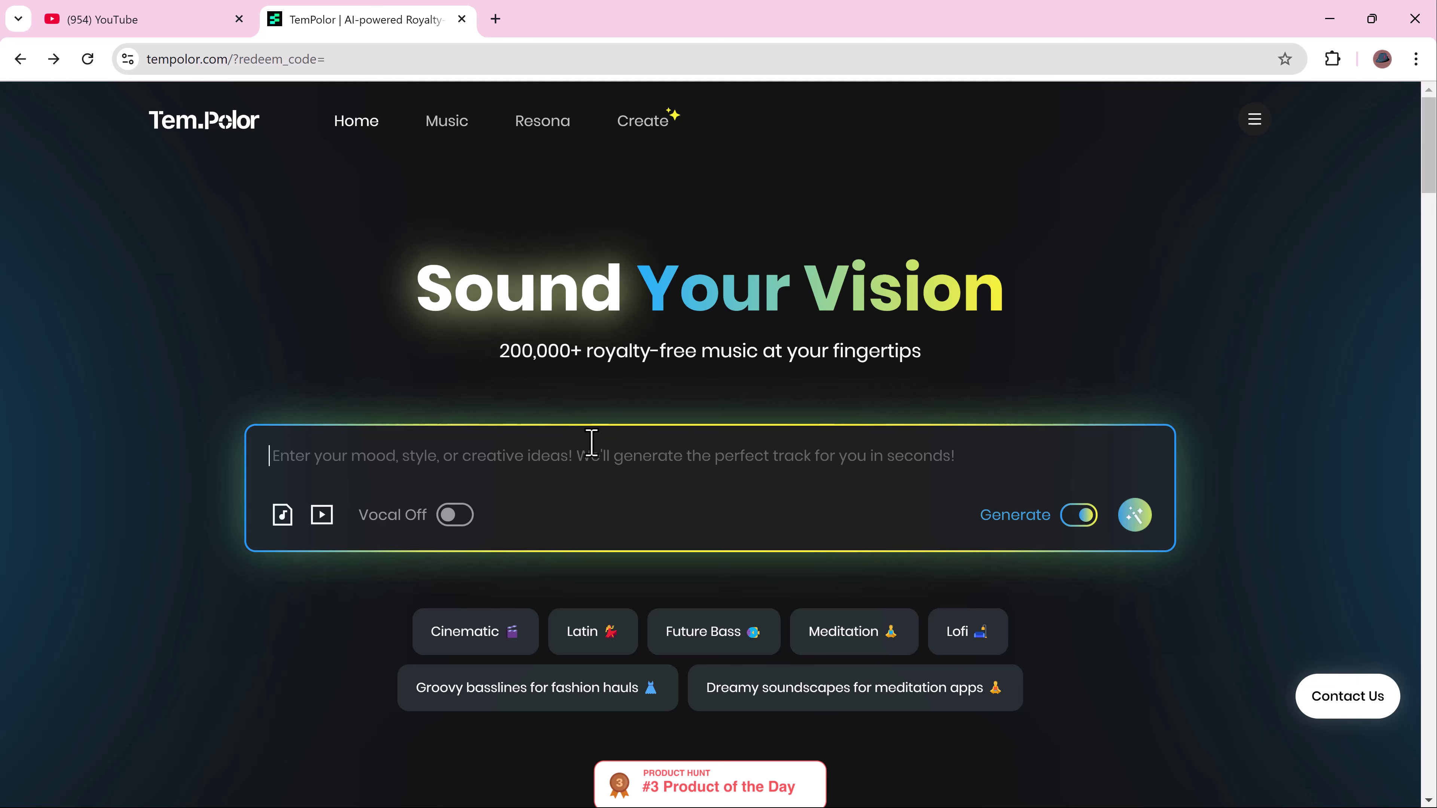
Generate music without vocals from the prompt "calm acoustic guitar for a relaxing evening" and play the new track
text(calm)
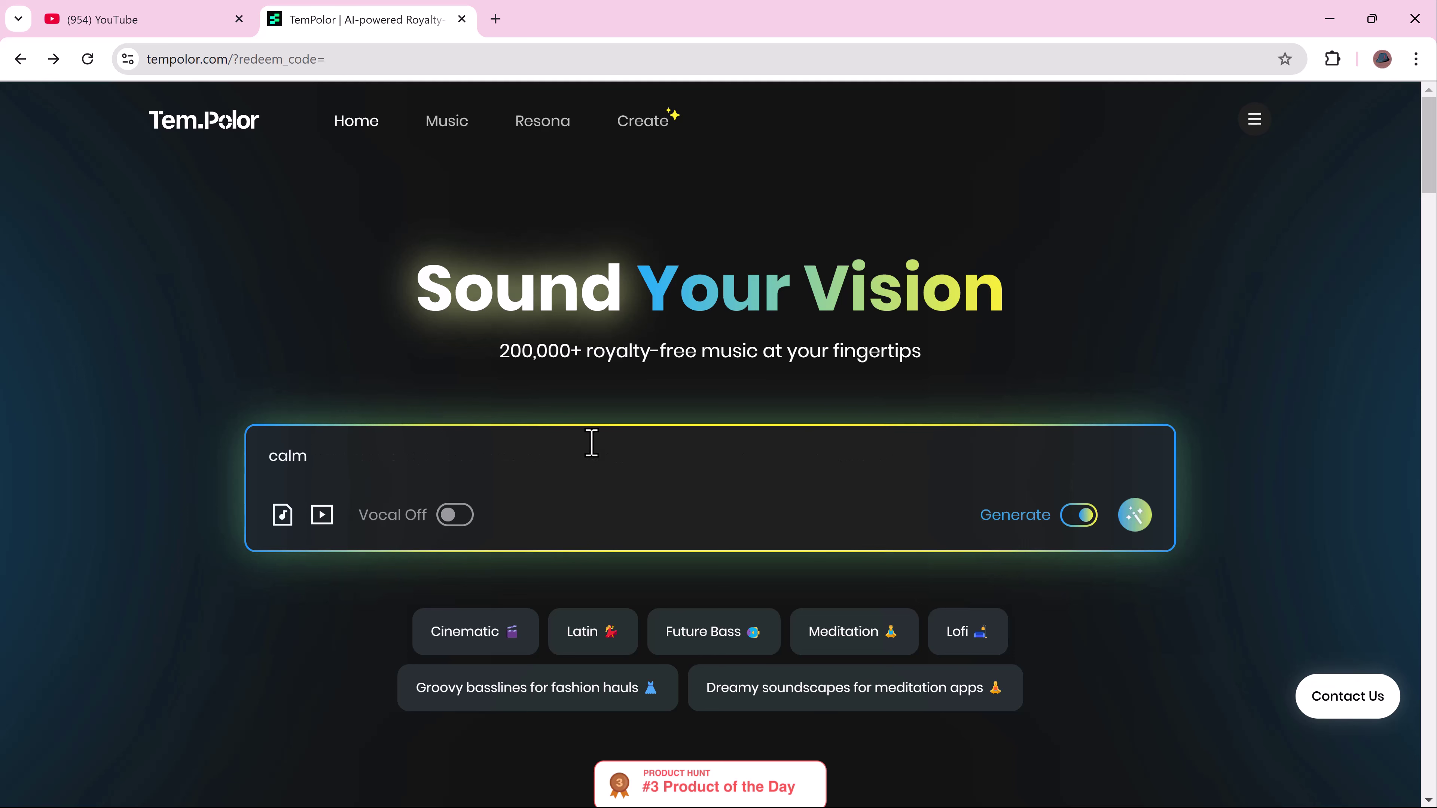
text( acoustic guitar for a)
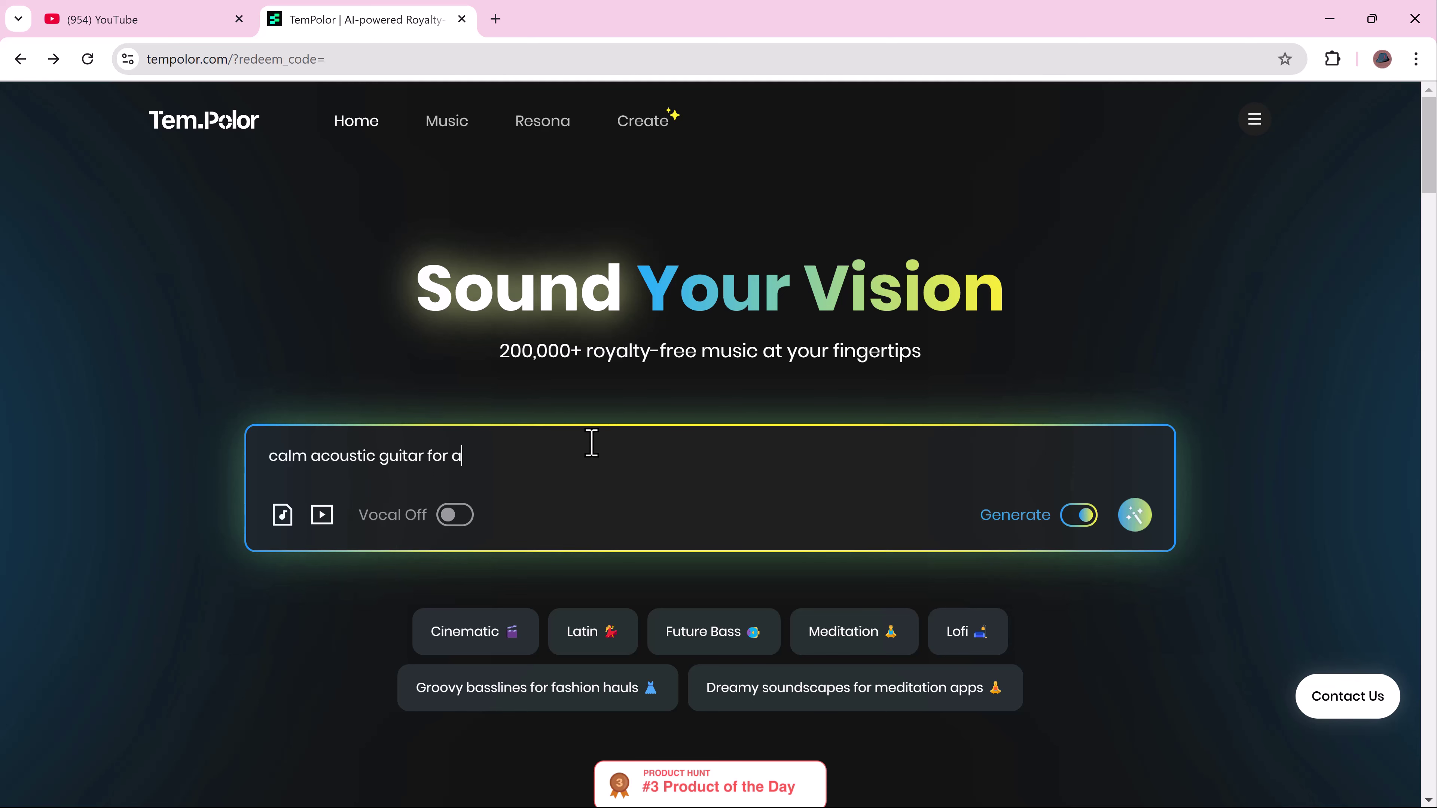
text( relaxing evening)
click(1123, 515)
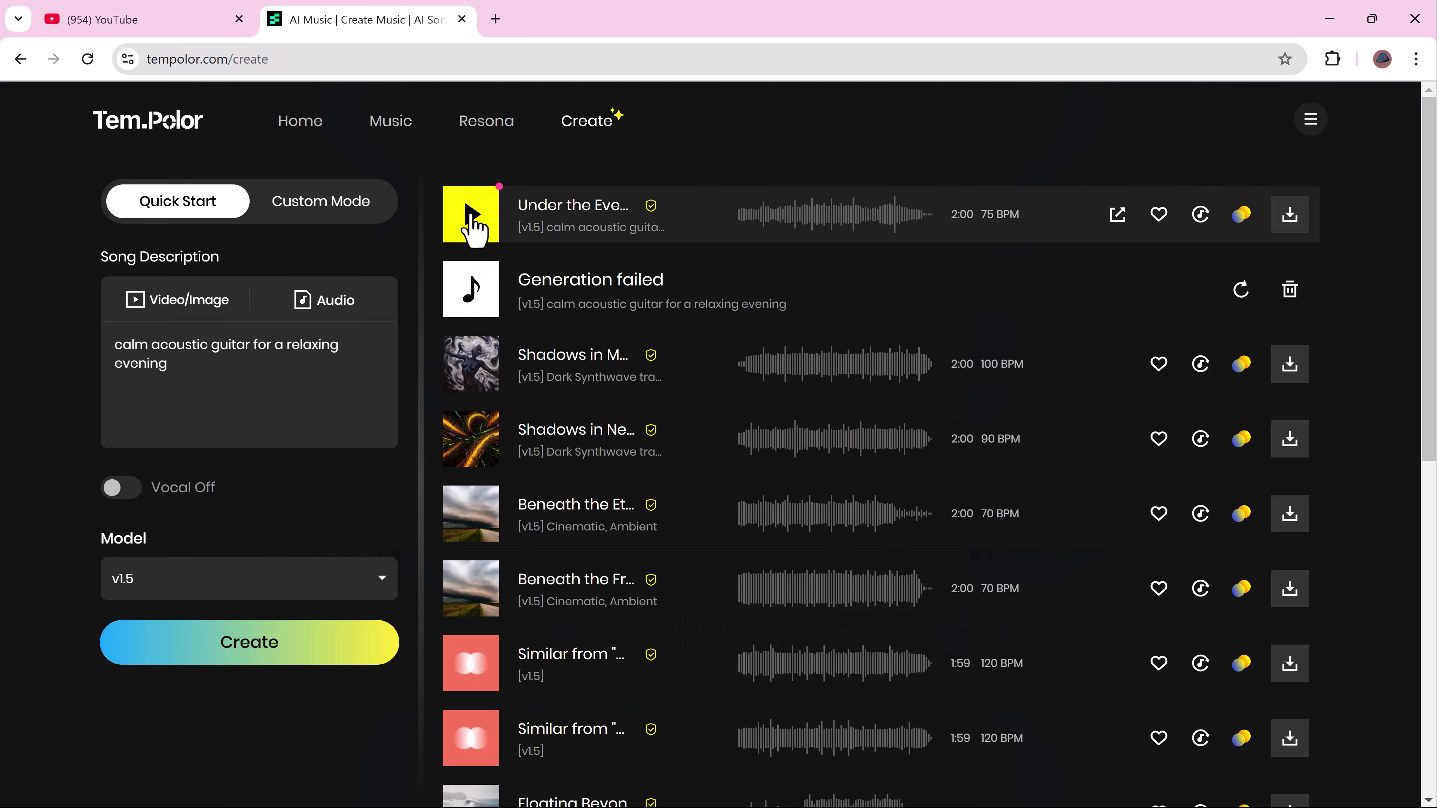
click(470, 216)
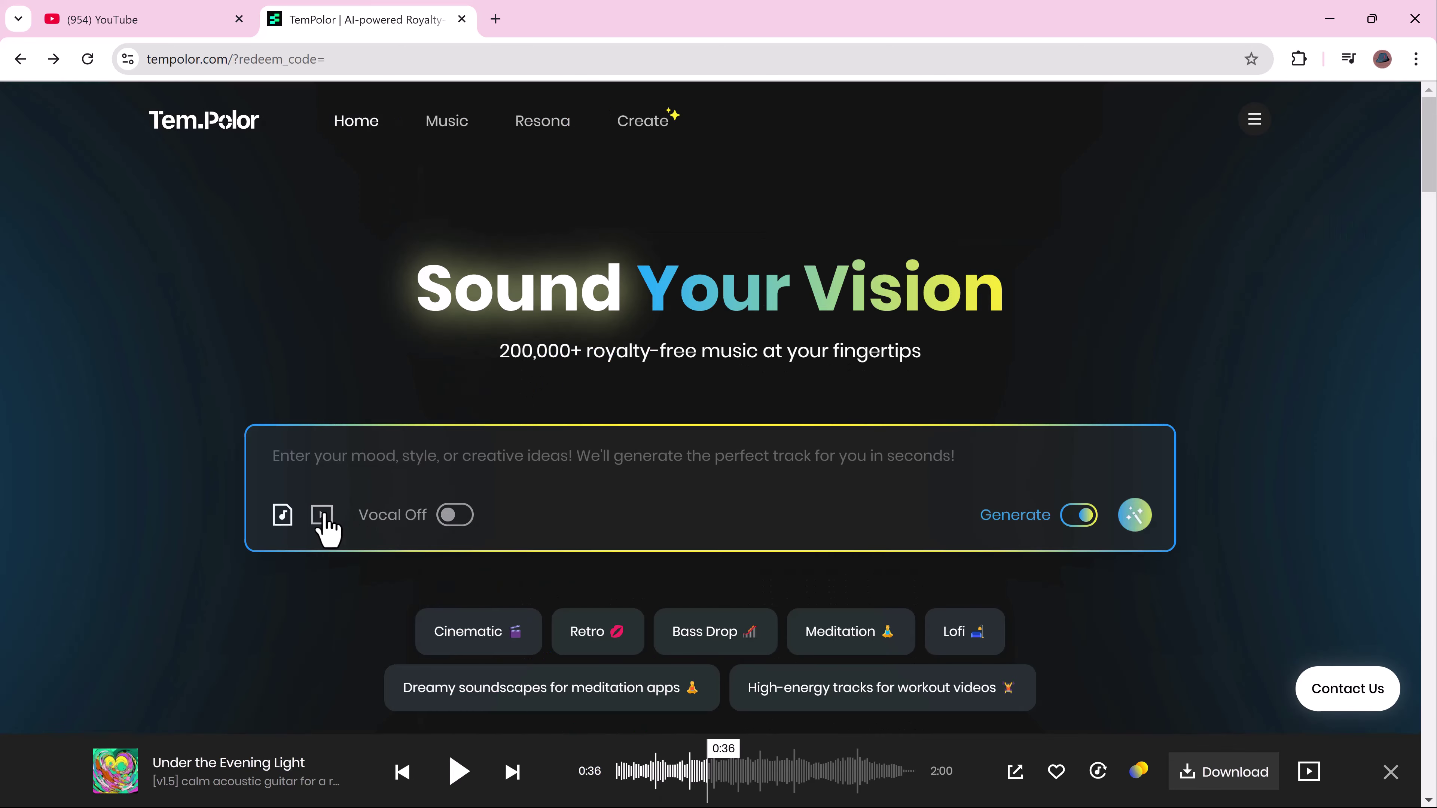
Upload download.jpeg from the Downloads folder, generate music based on the image, and play the resulting tracks
click(321, 514)
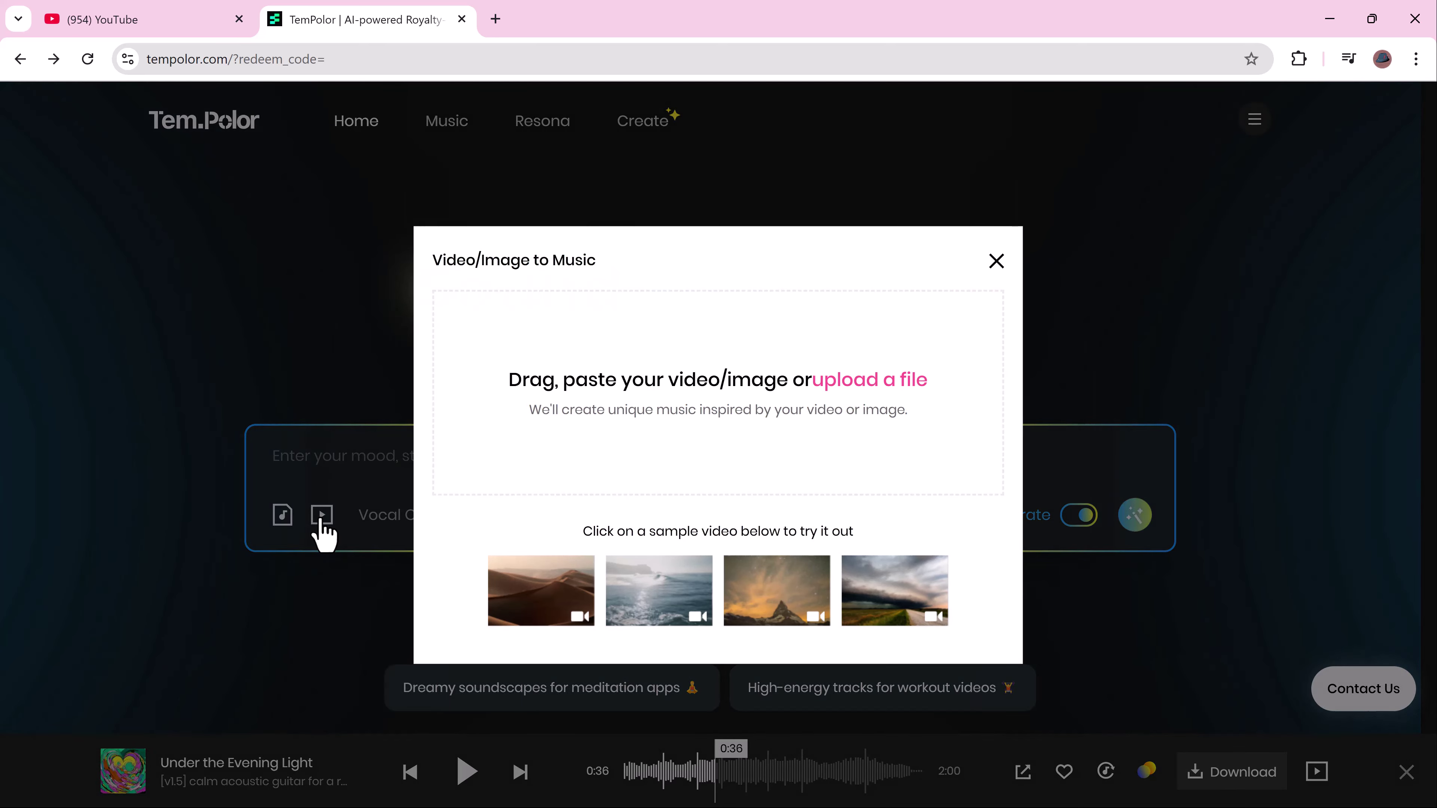
click(905, 379)
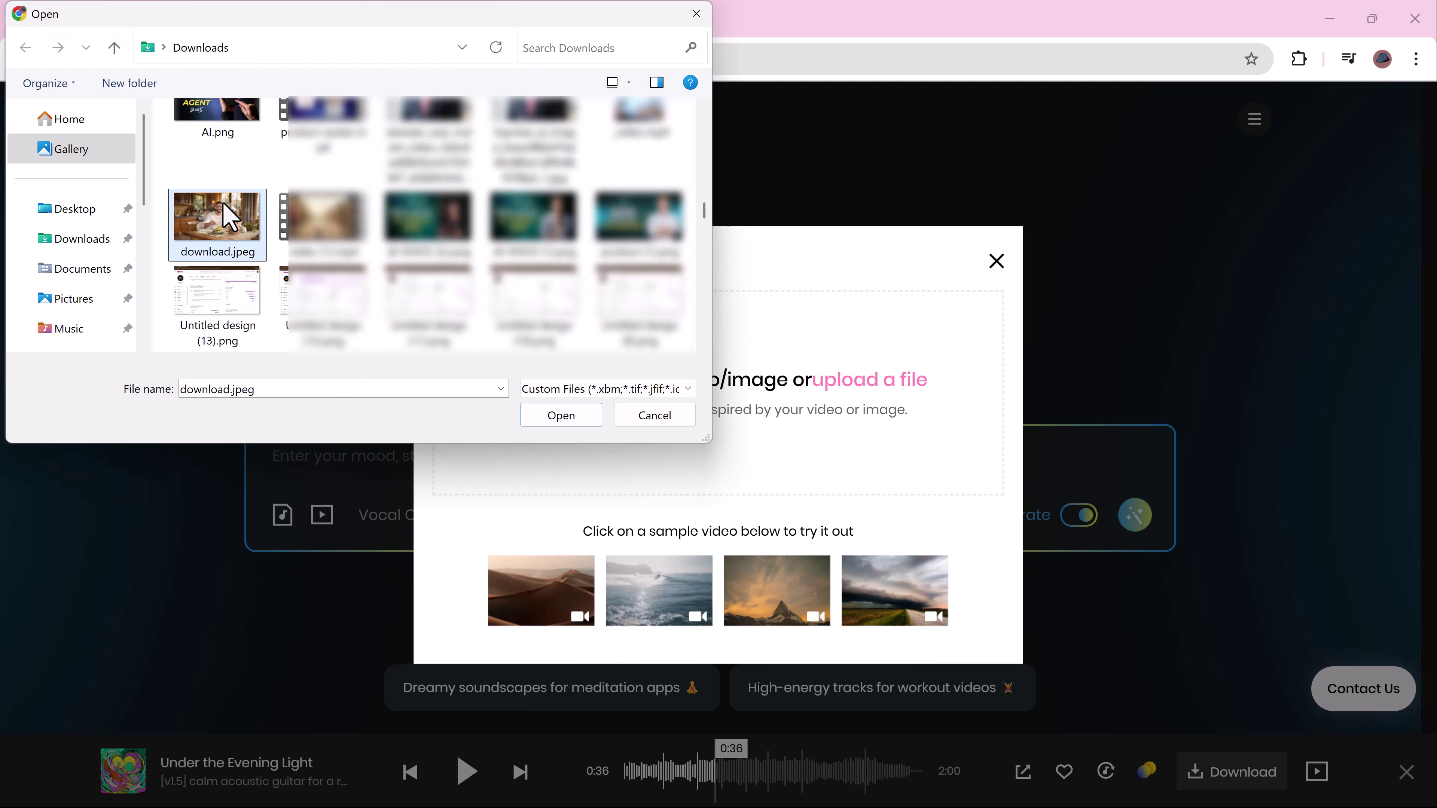
double_click(242, 231)
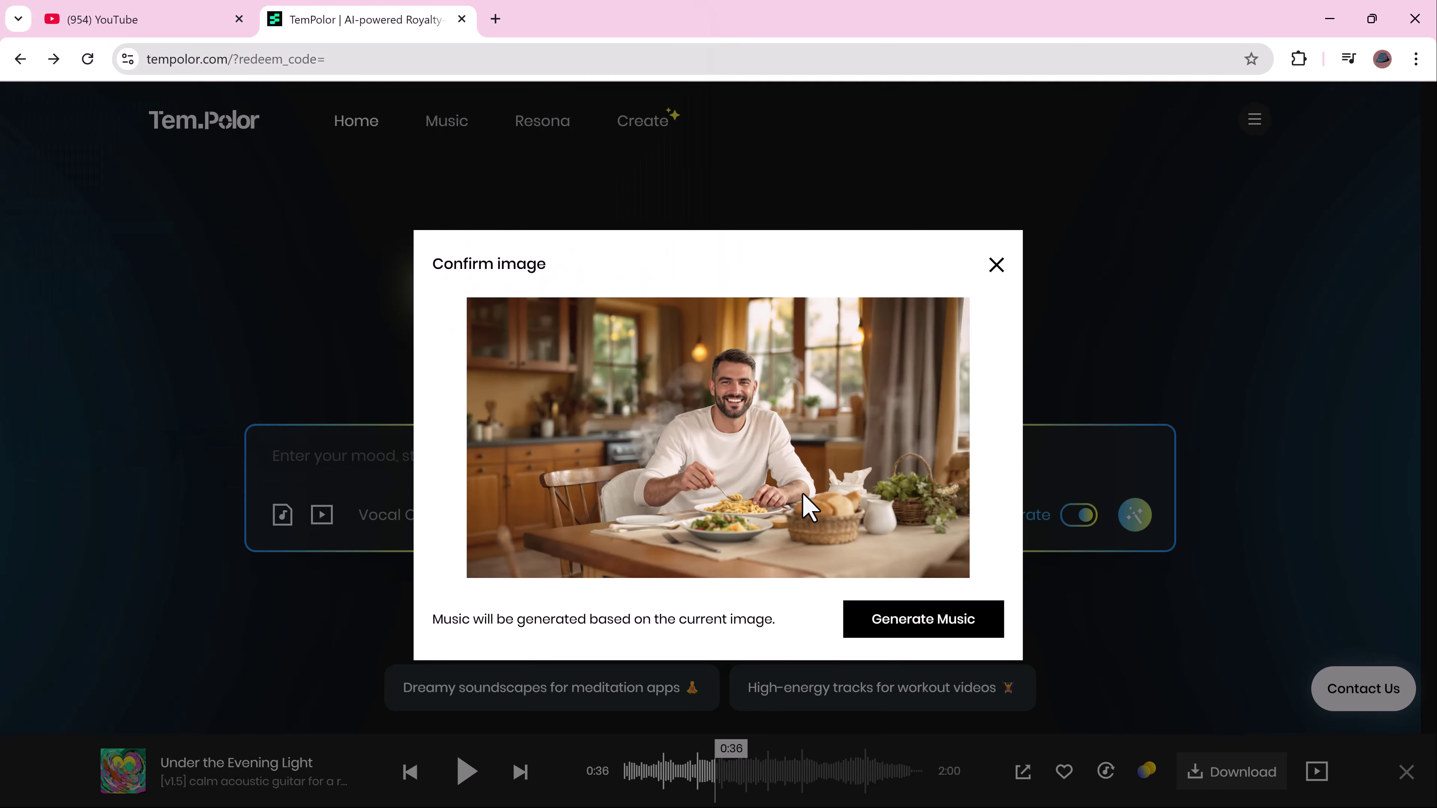
click(897, 625)
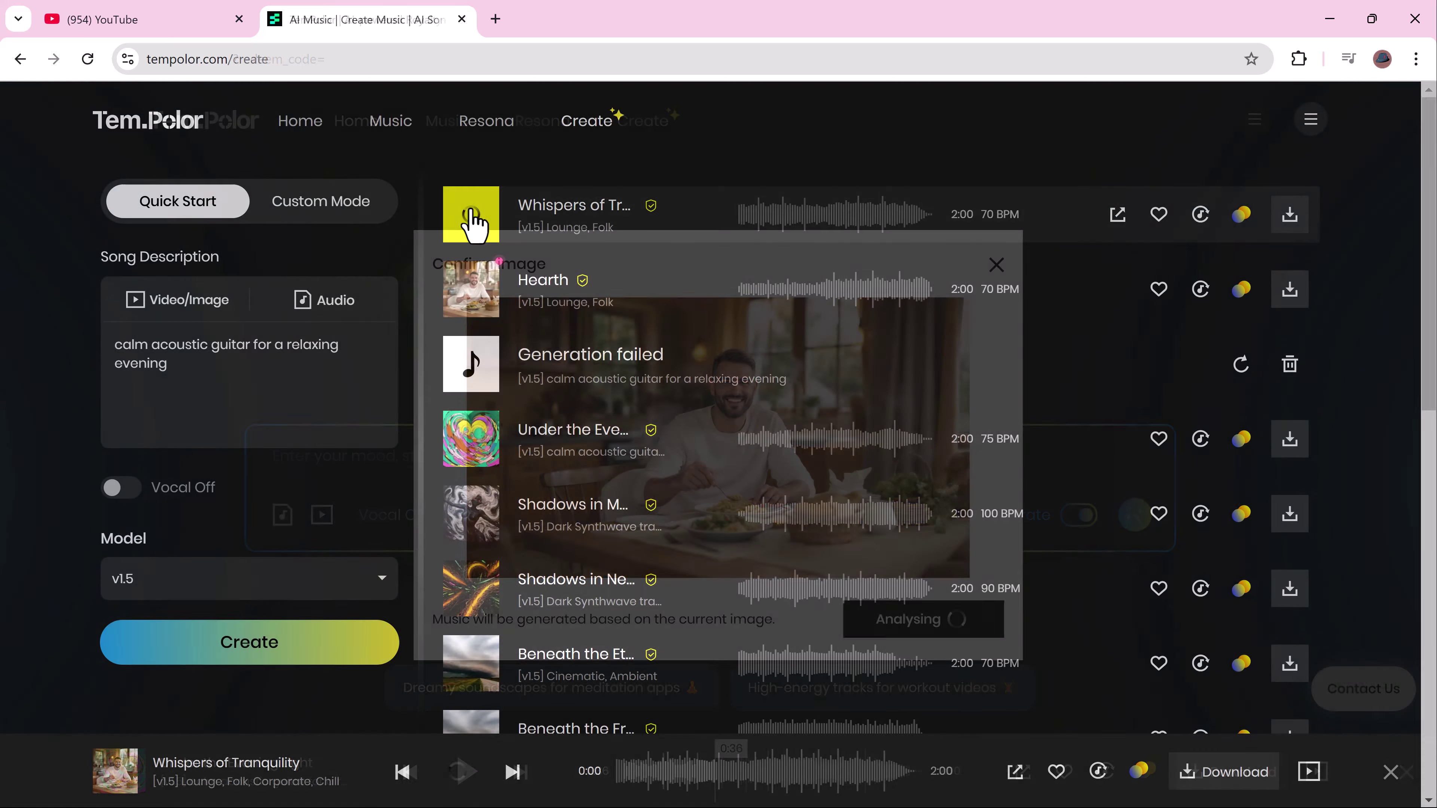
click(471, 217)
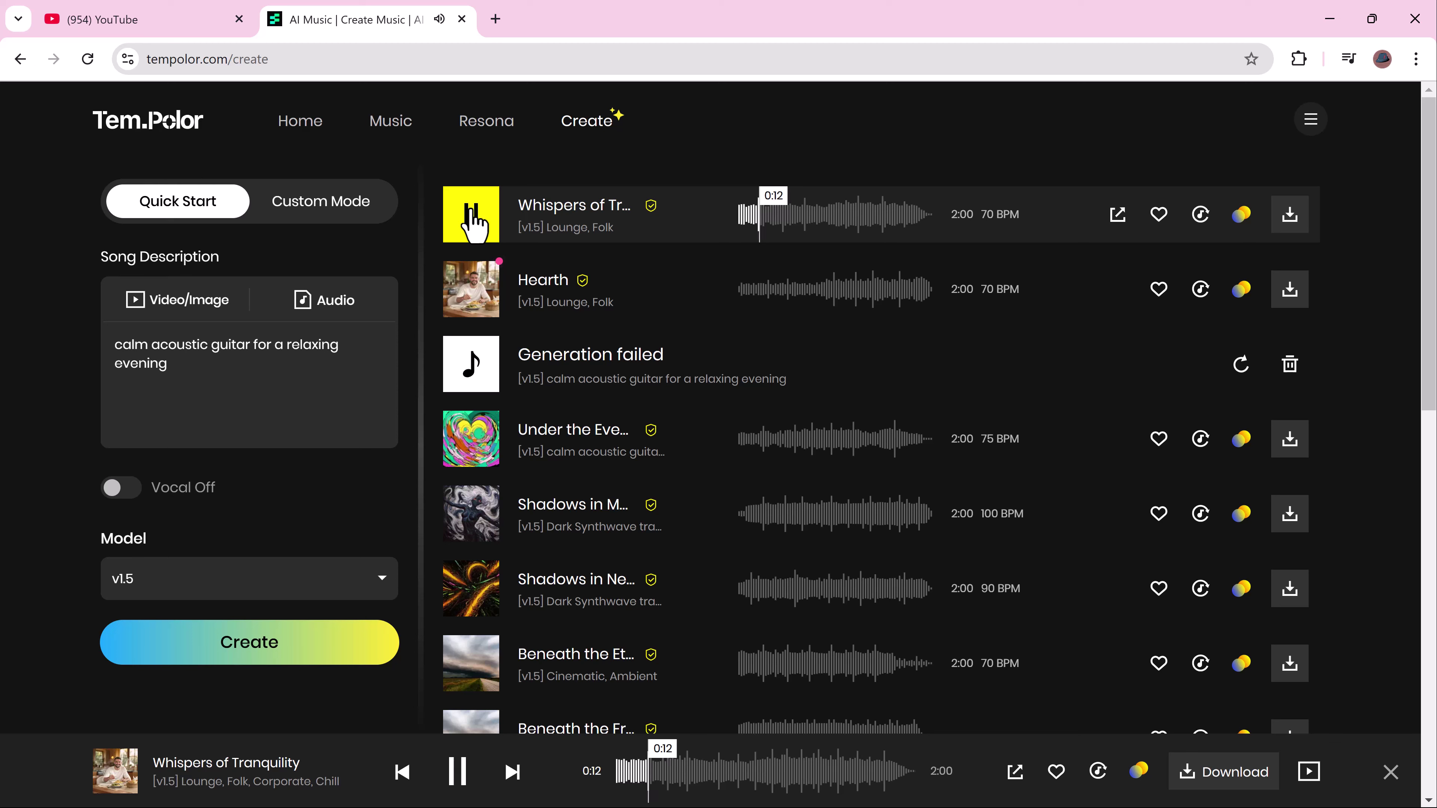
click(472, 272)
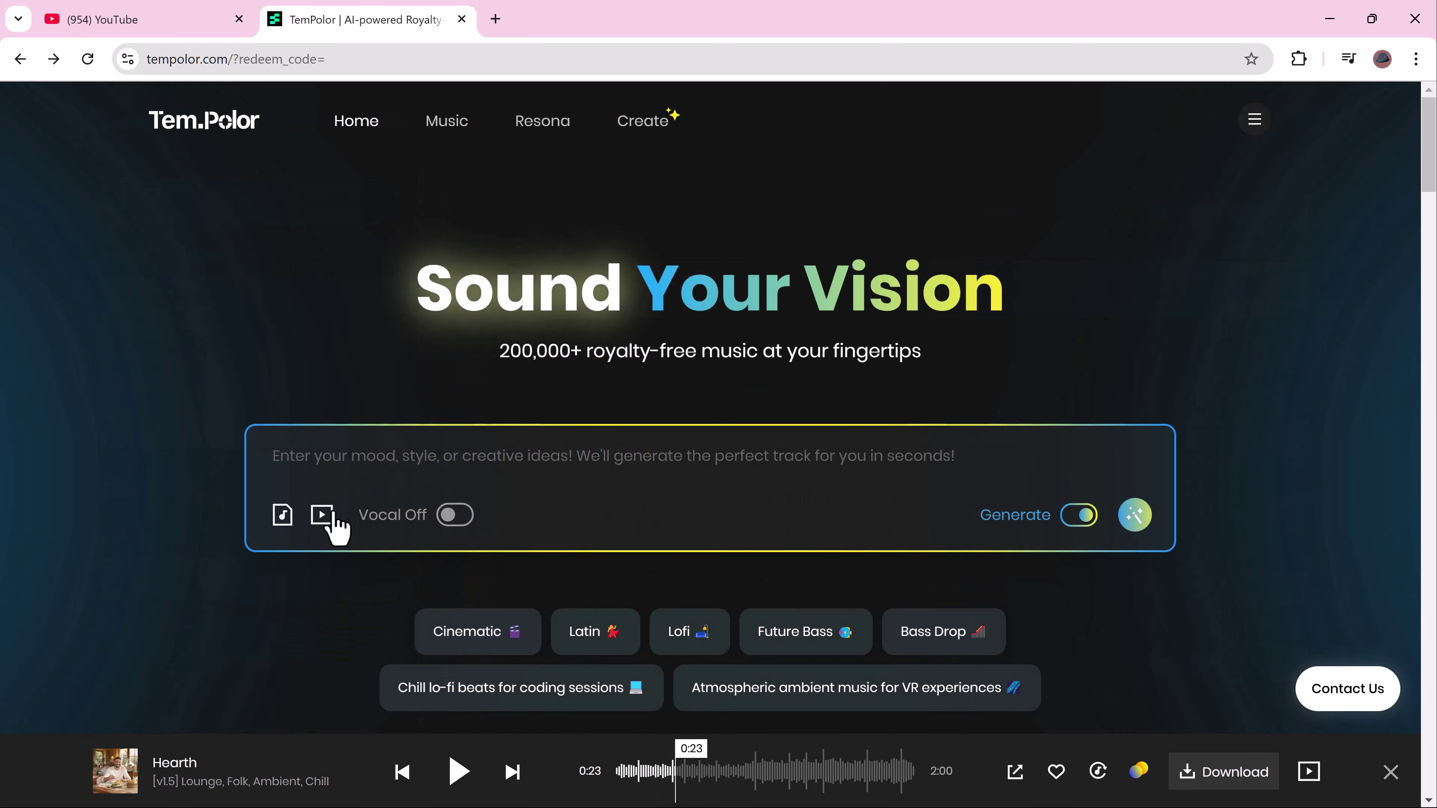
Generate music from the sample video of storm clouds over a field and play both resulting tracks
click(322, 514)
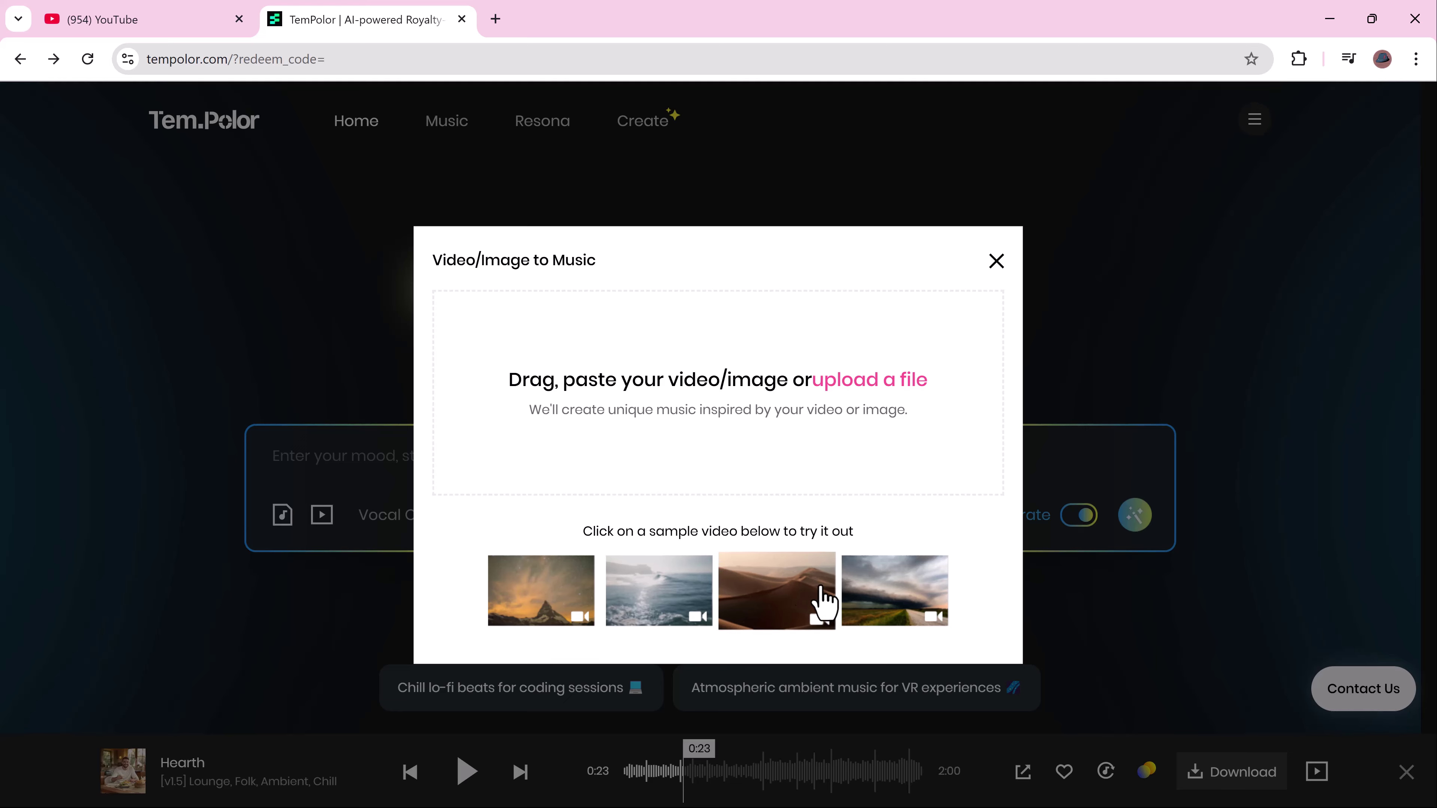
click(906, 611)
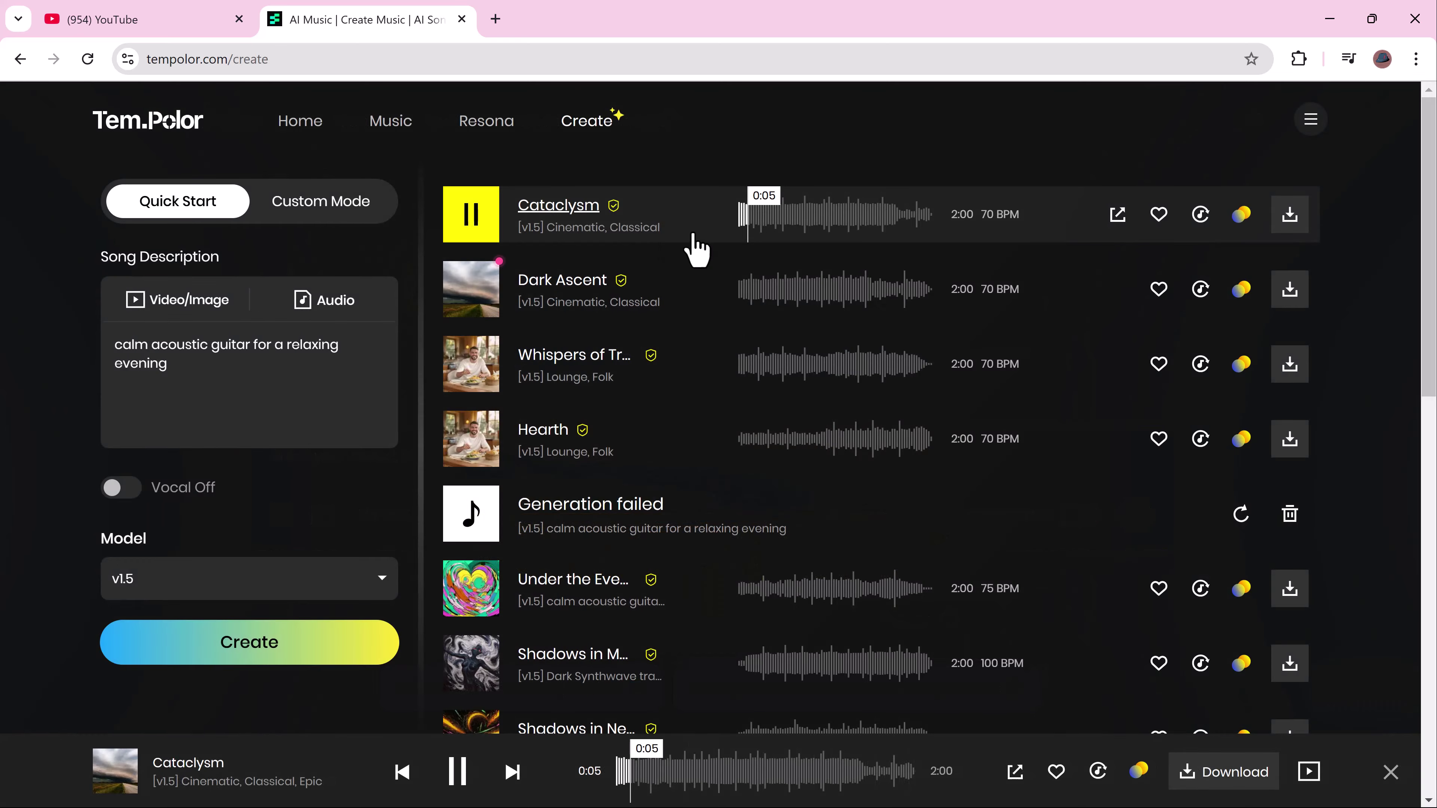
click(744, 215)
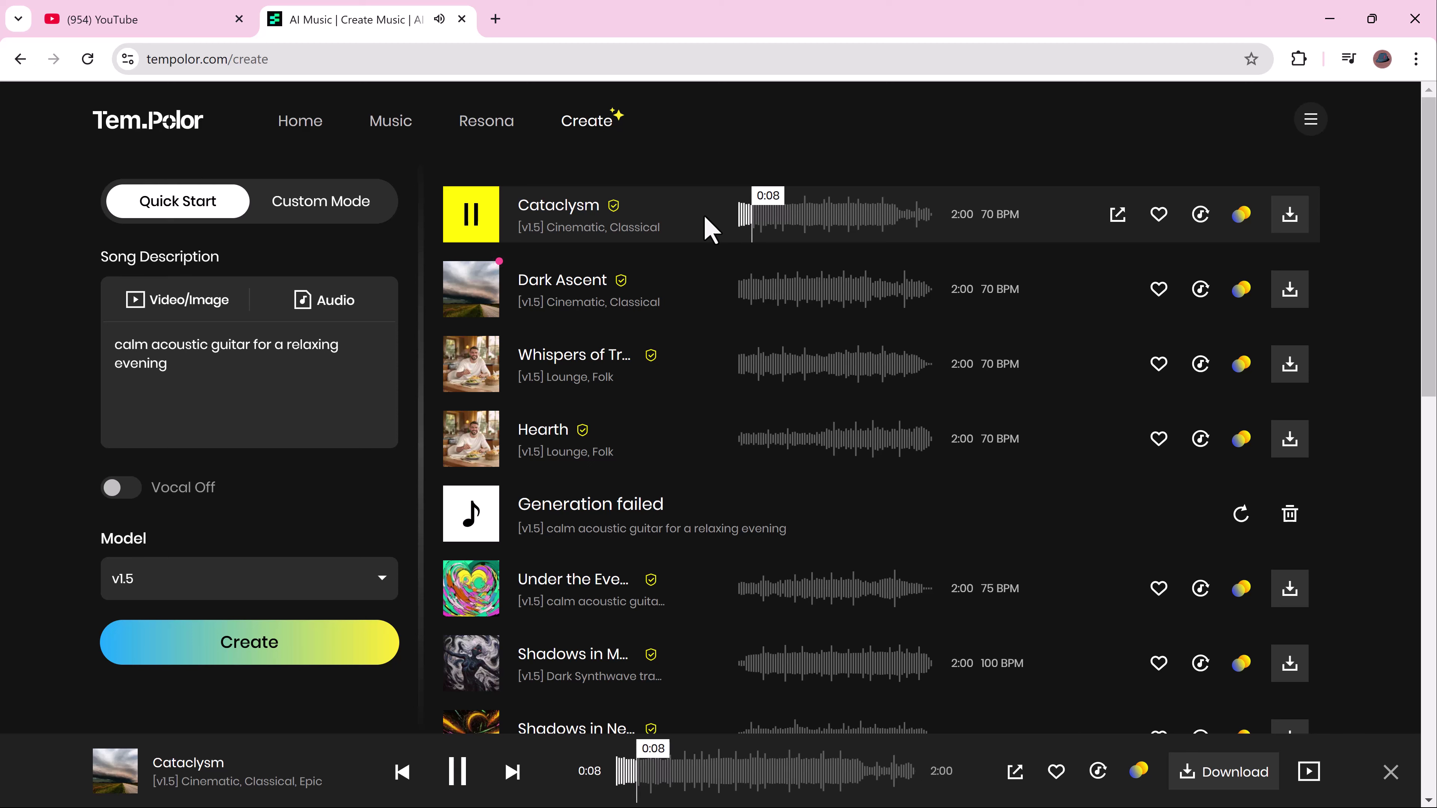
click(474, 291)
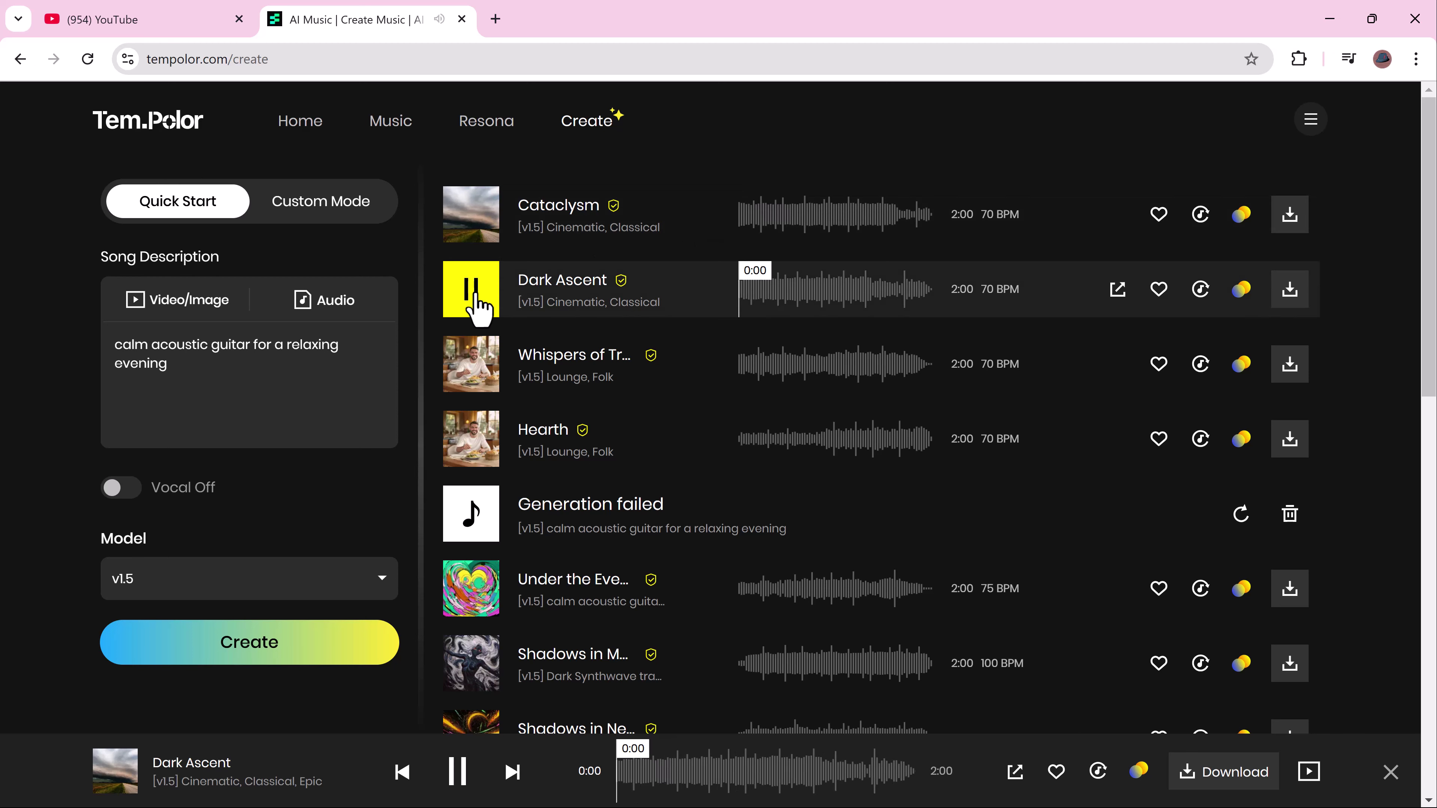
click(467, 294)
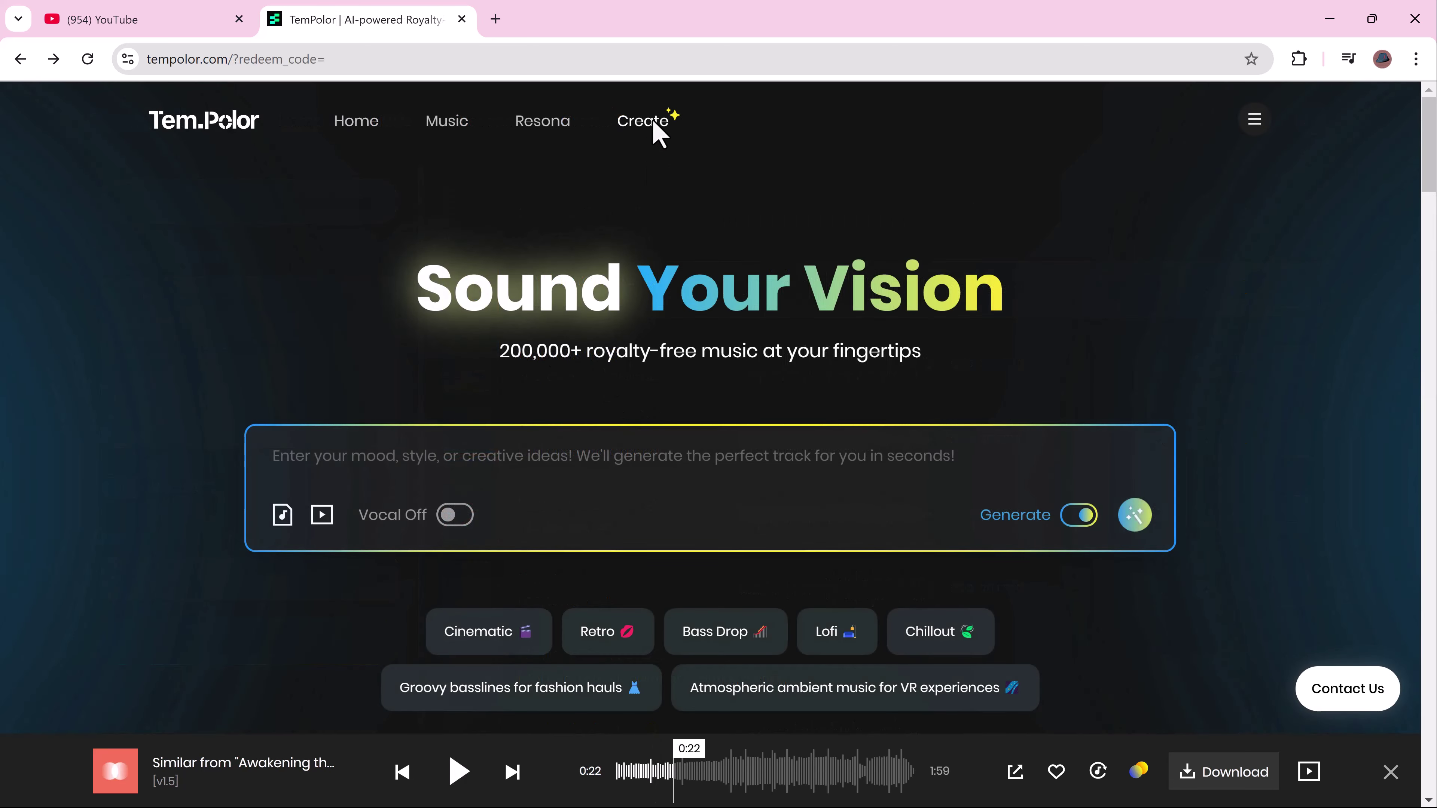
Open the Create page and switch music creation from Quick Start to Custom Mode
click(651, 125)
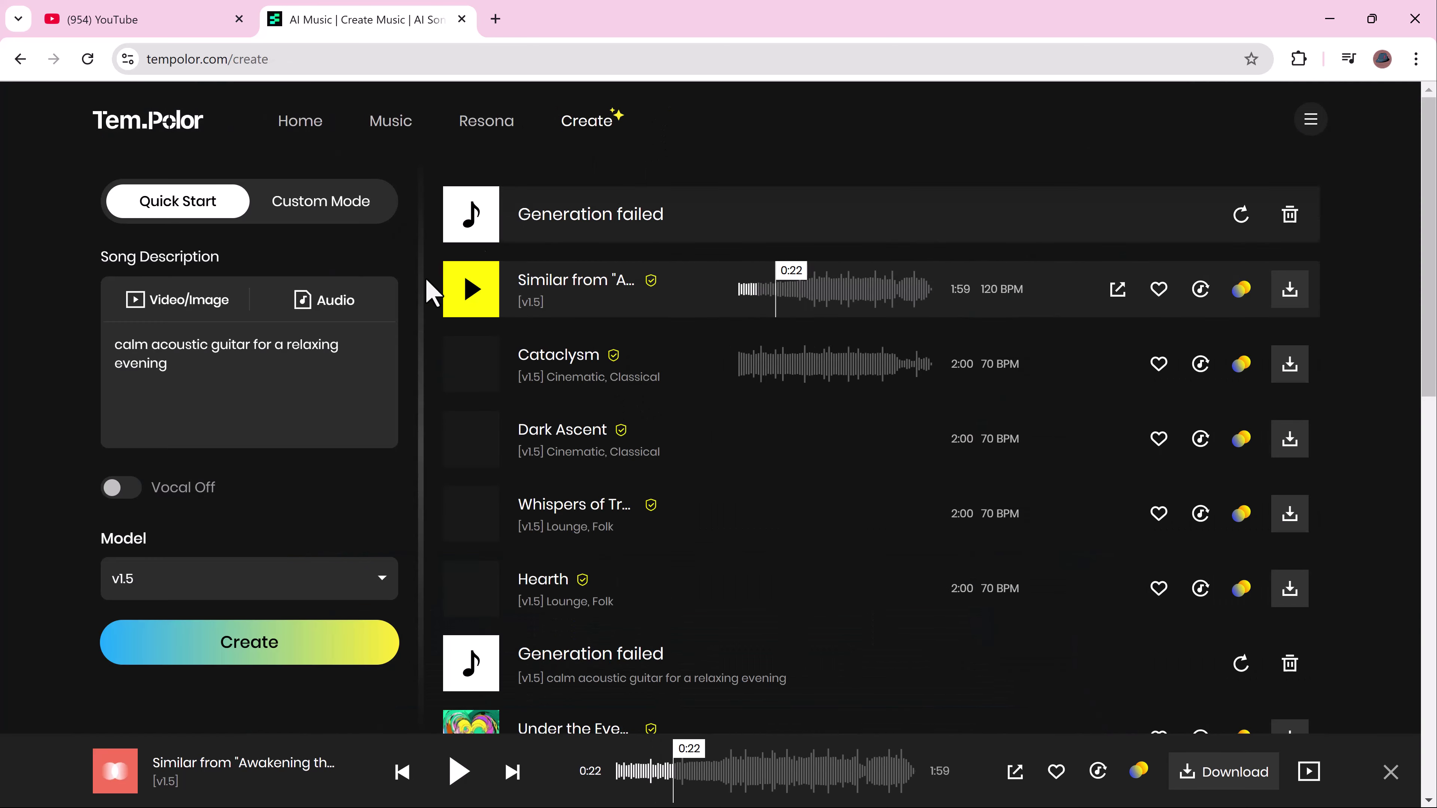
click(381, 582)
click(285, 560)
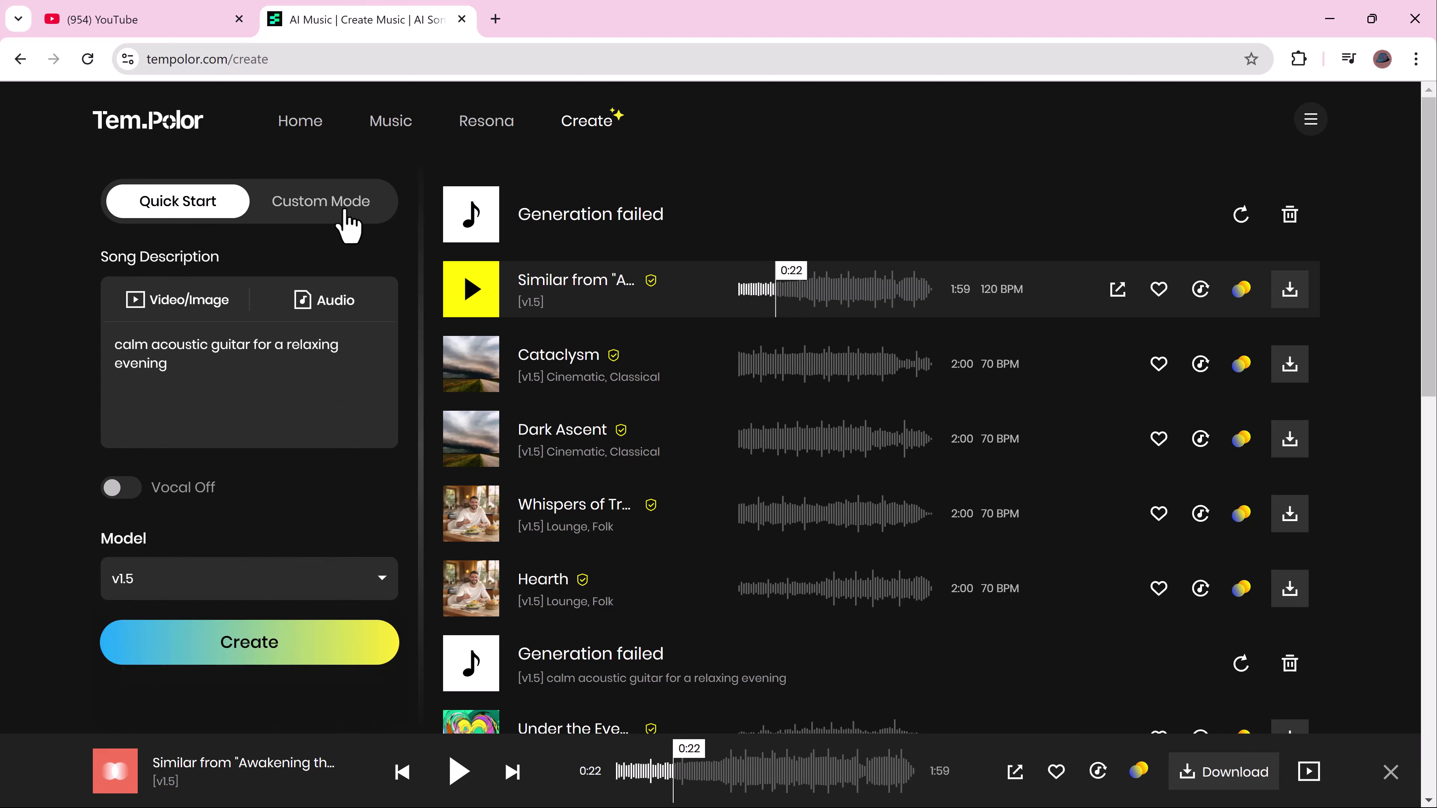
click(333, 201)
click(170, 214)
click(314, 187)
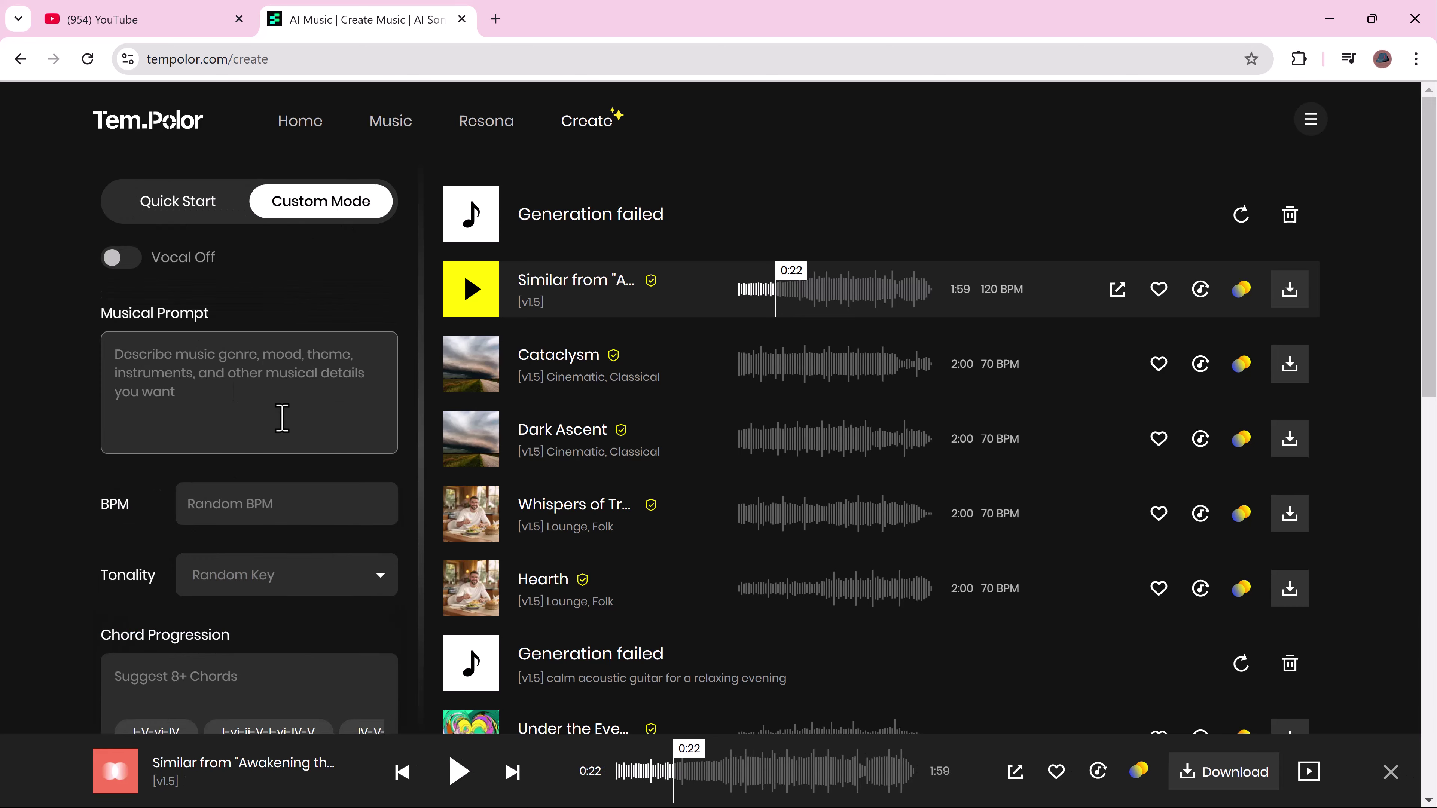
Examine the Custom Mode settings, including the tonality choices, chord progression suggestions, title and model choices
scroll(282, 417, down, 5)
click(345, 348)
click(345, 348)
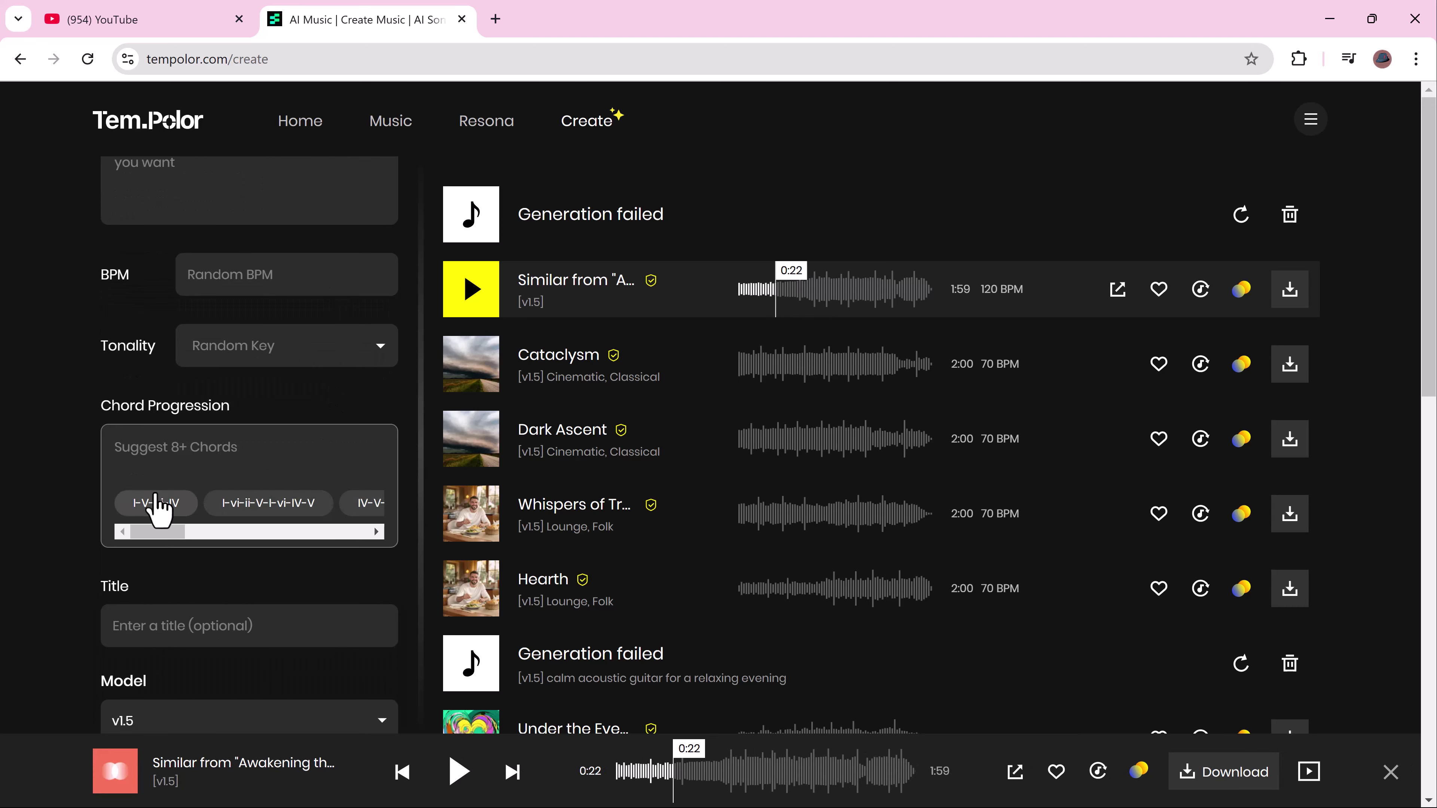
scroll(368, 504, down, 2)
click(378, 619)
click(362, 629)
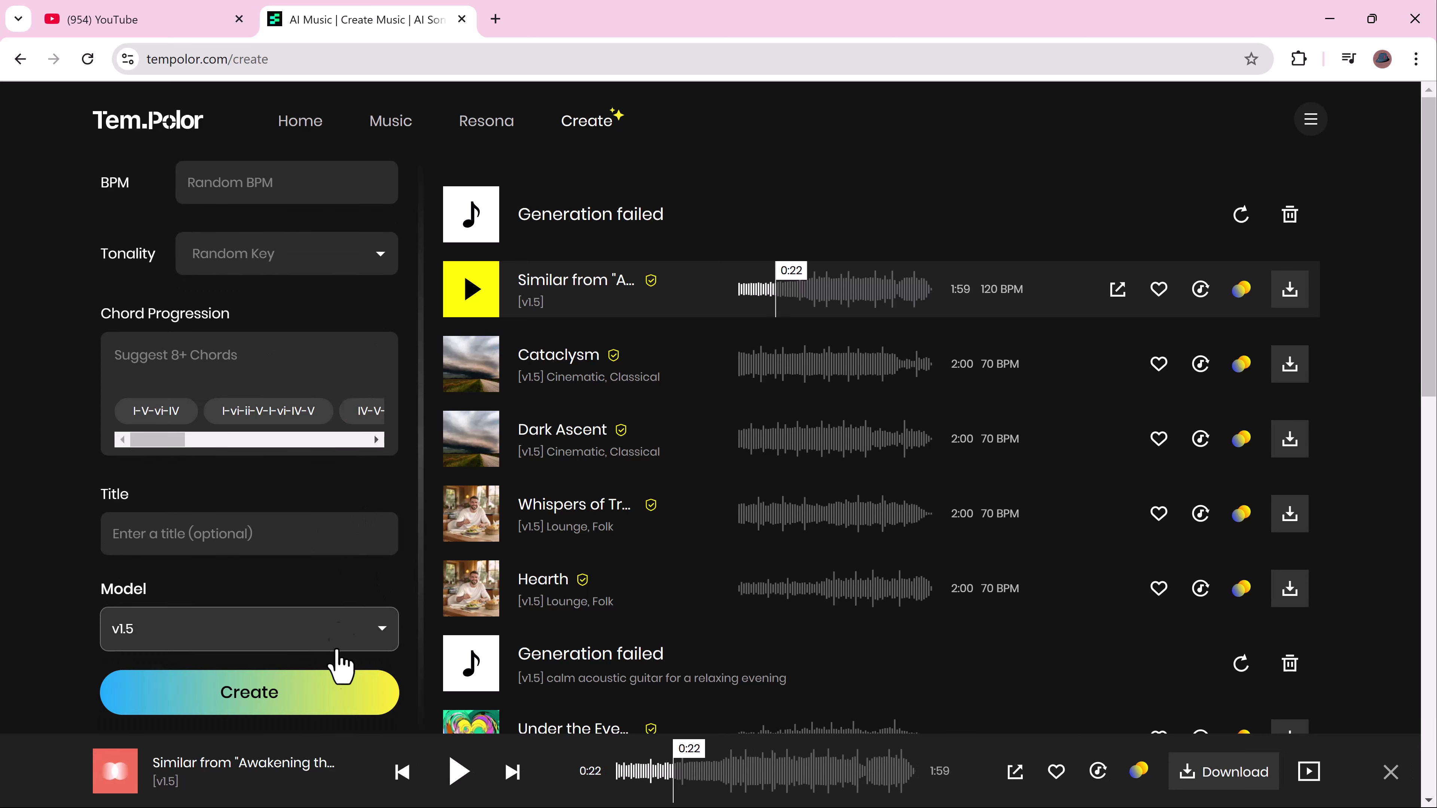
scroll(369, 584, down, 5)
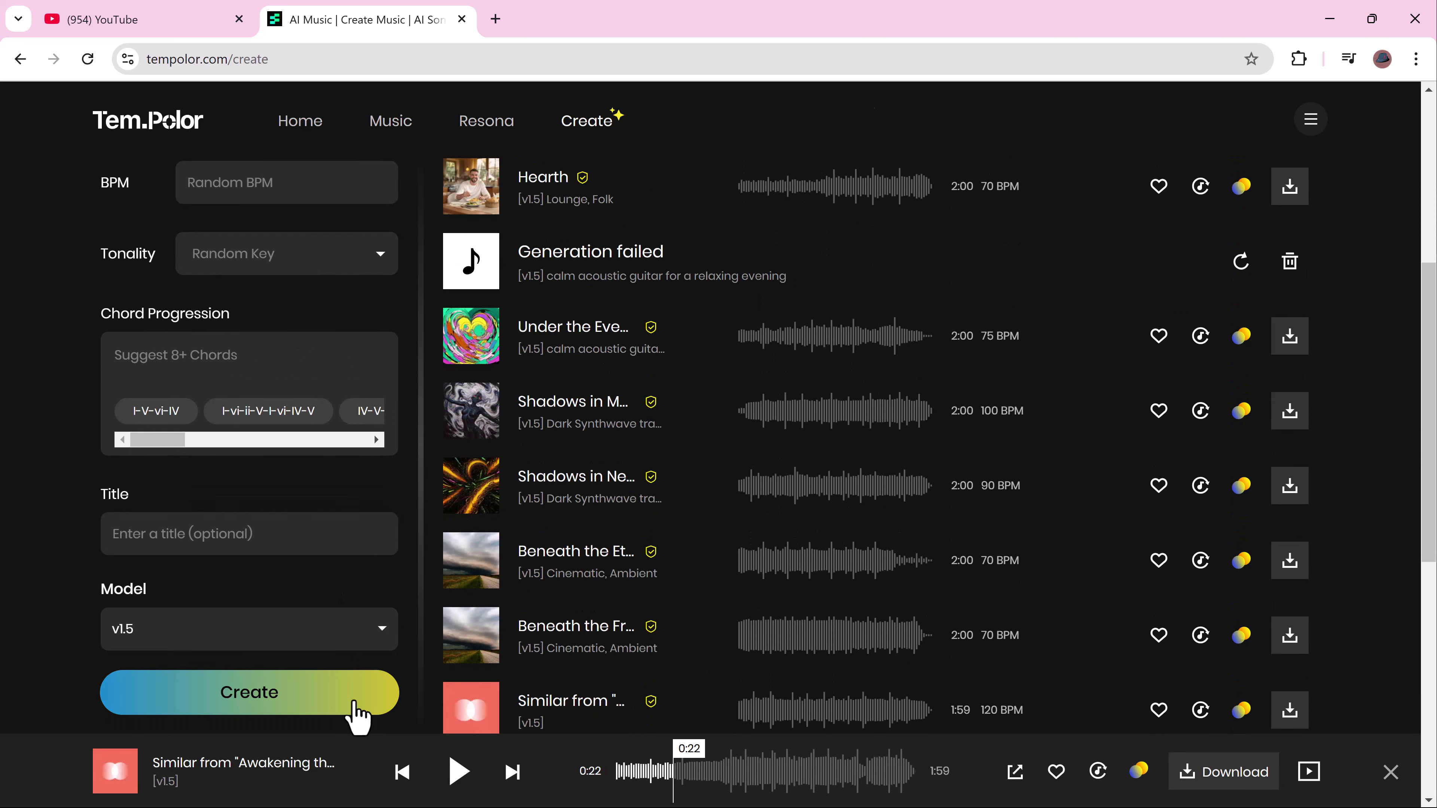
Create a Custom Mode track from the musical prompt "sweet guitar in peaceful happy mood" and stop its playback after listening
click(356, 699)
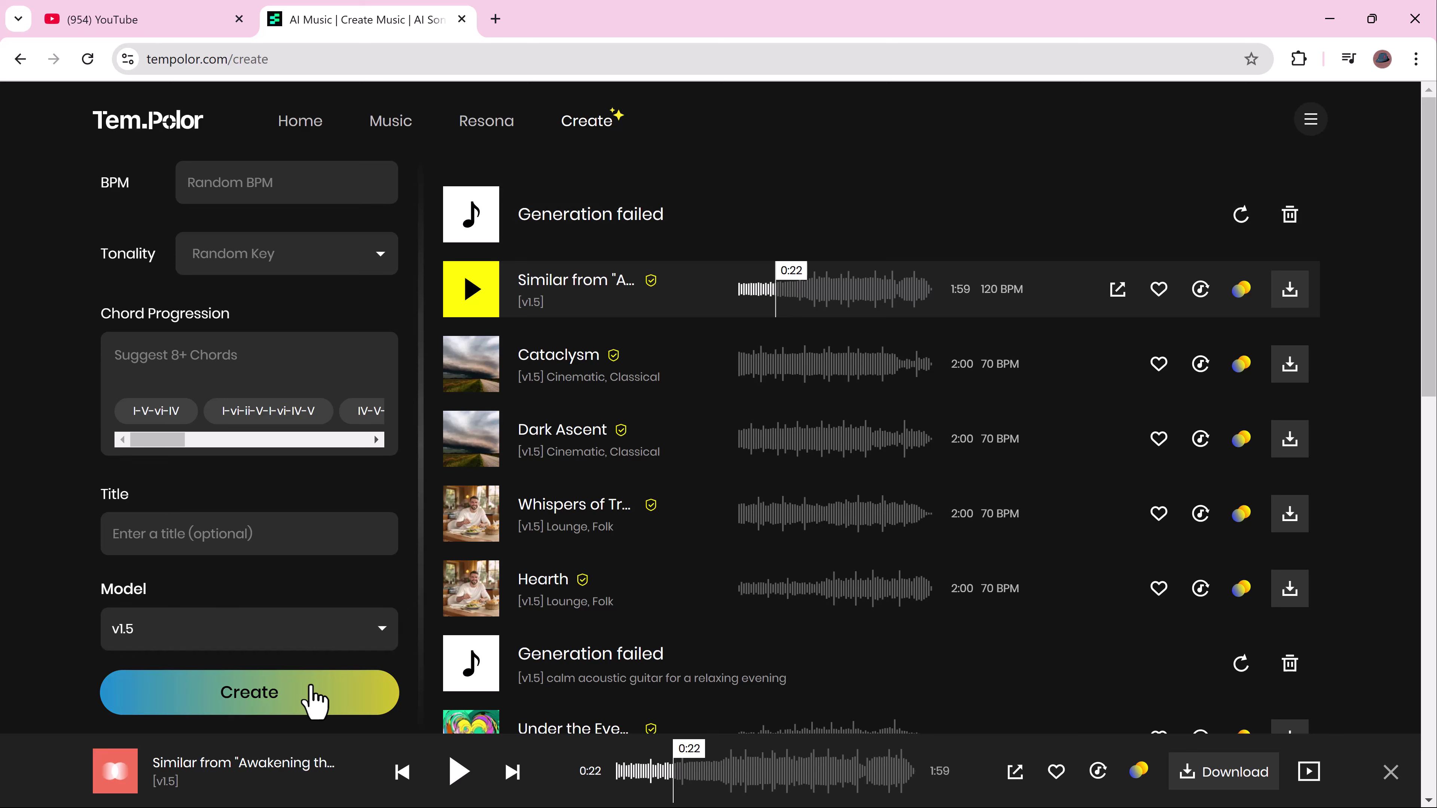
click(312, 696)
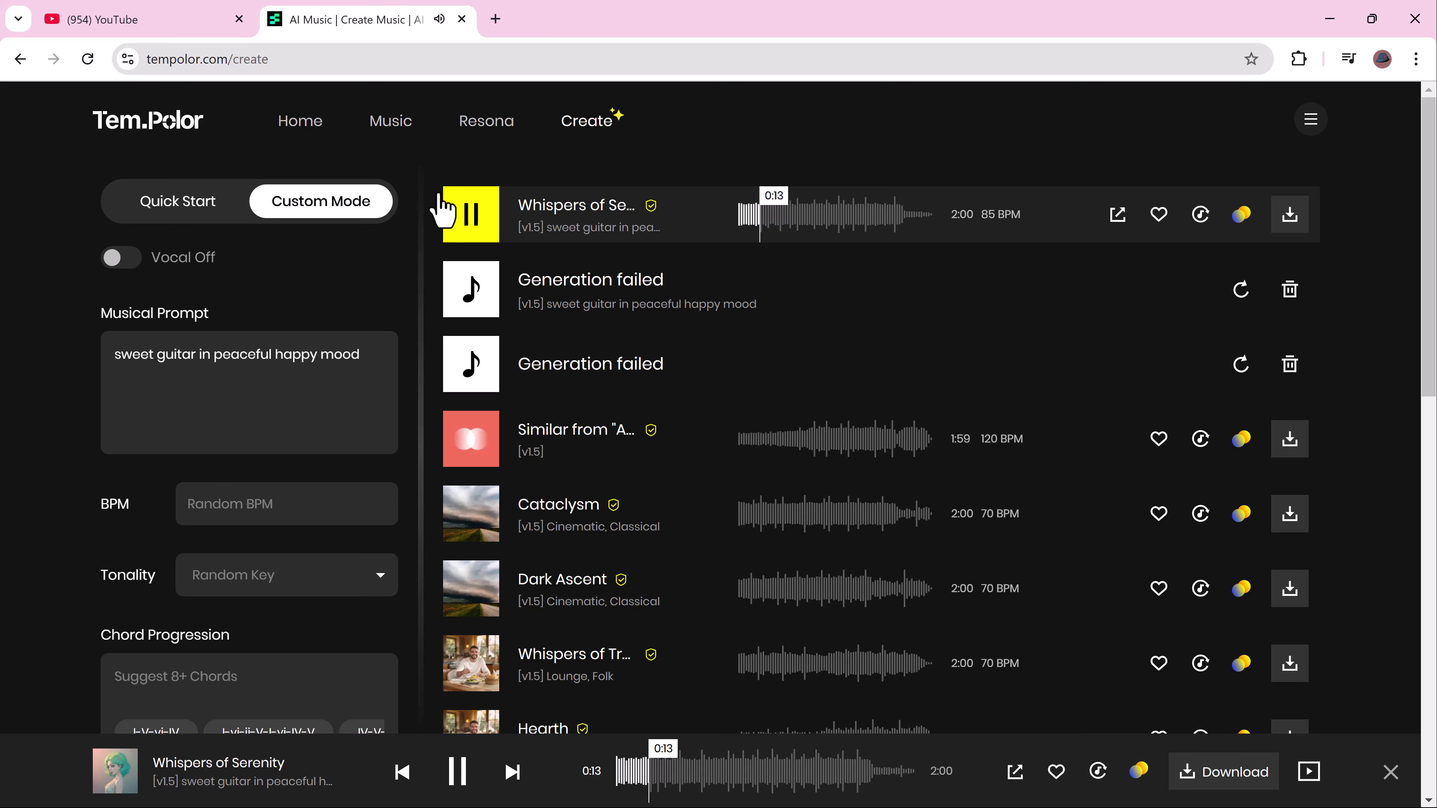
click(443, 206)
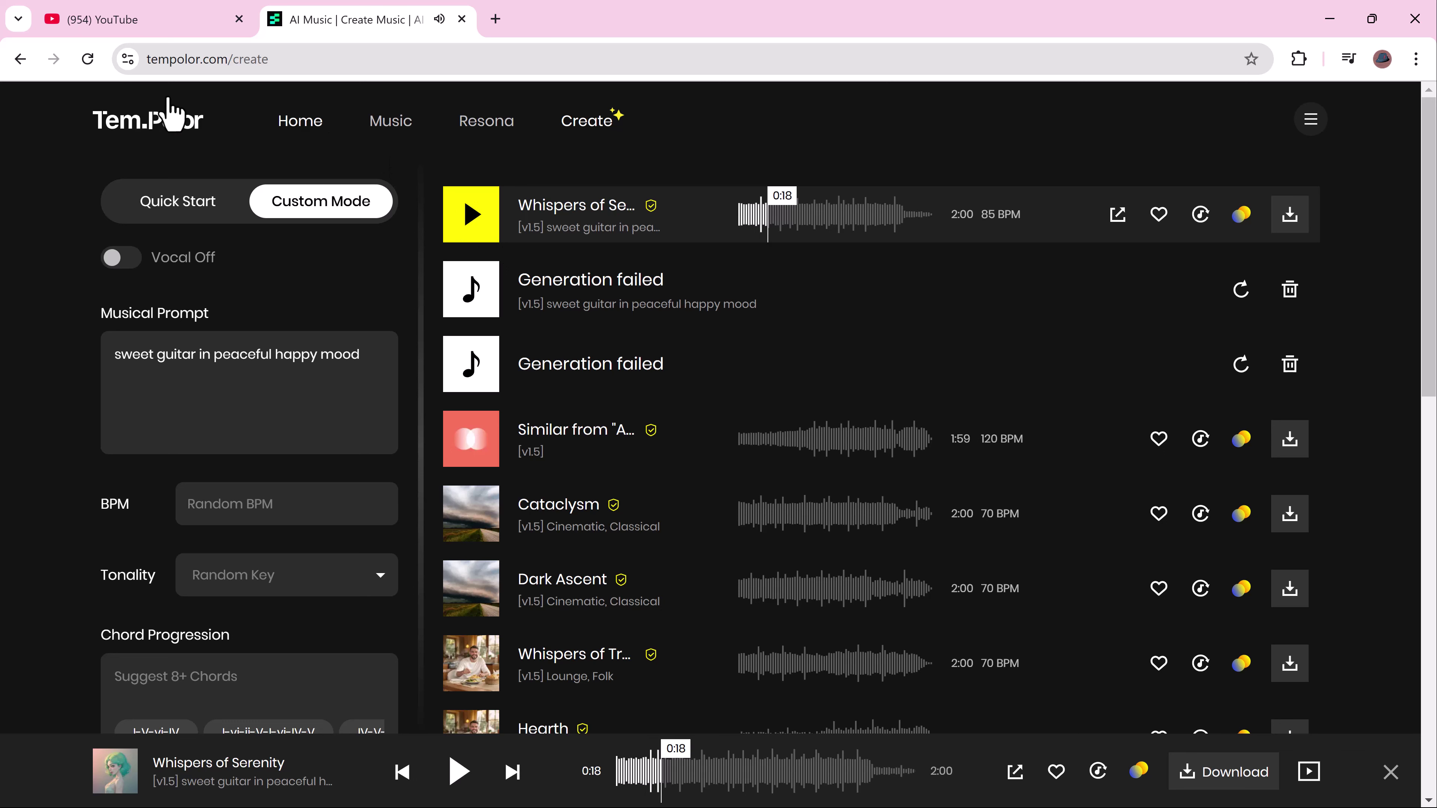
Return to the home page and look through its sections on image soundtracks, track variations, music creation, the music library and frequently asked questions
click(23, 59)
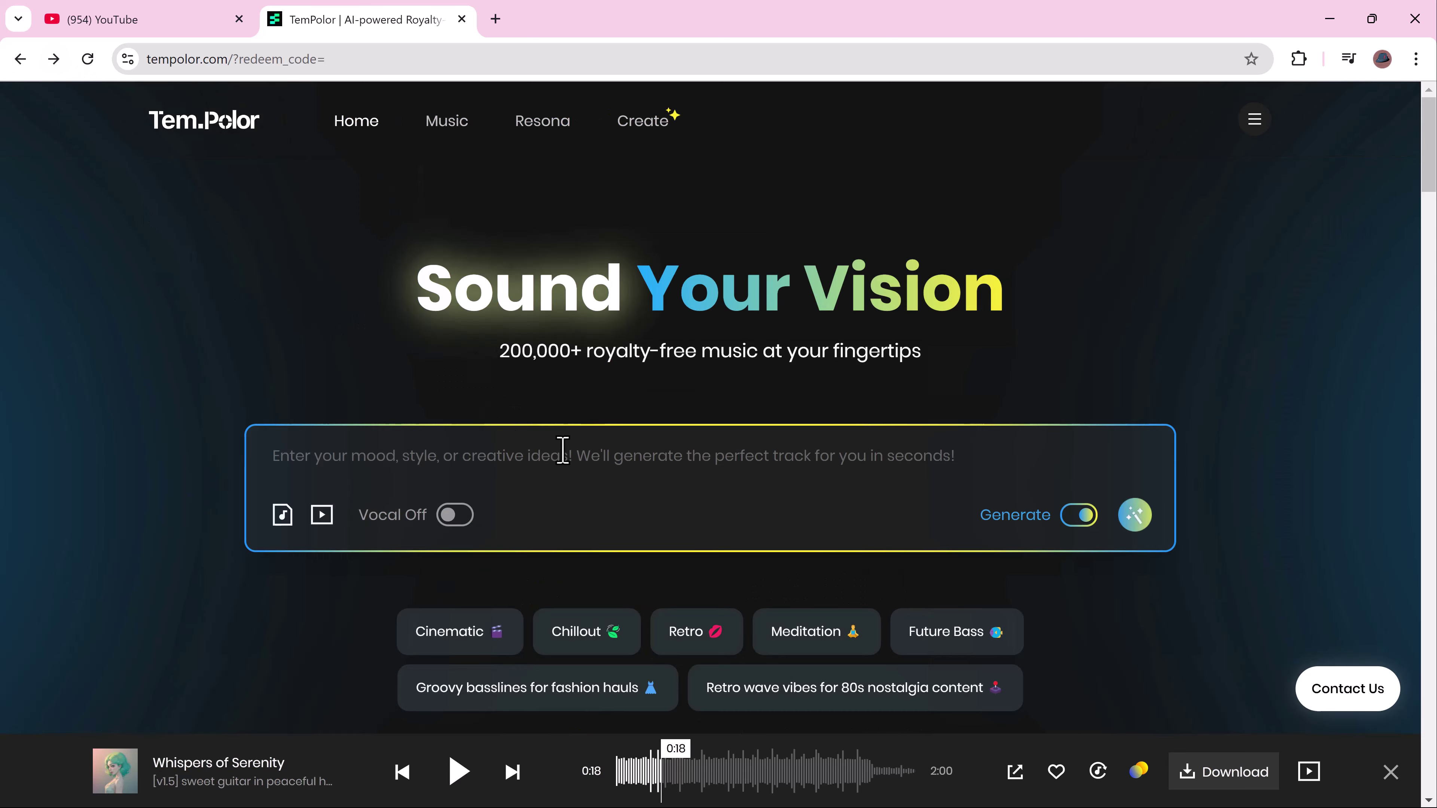
scroll(563, 450, down, 7)
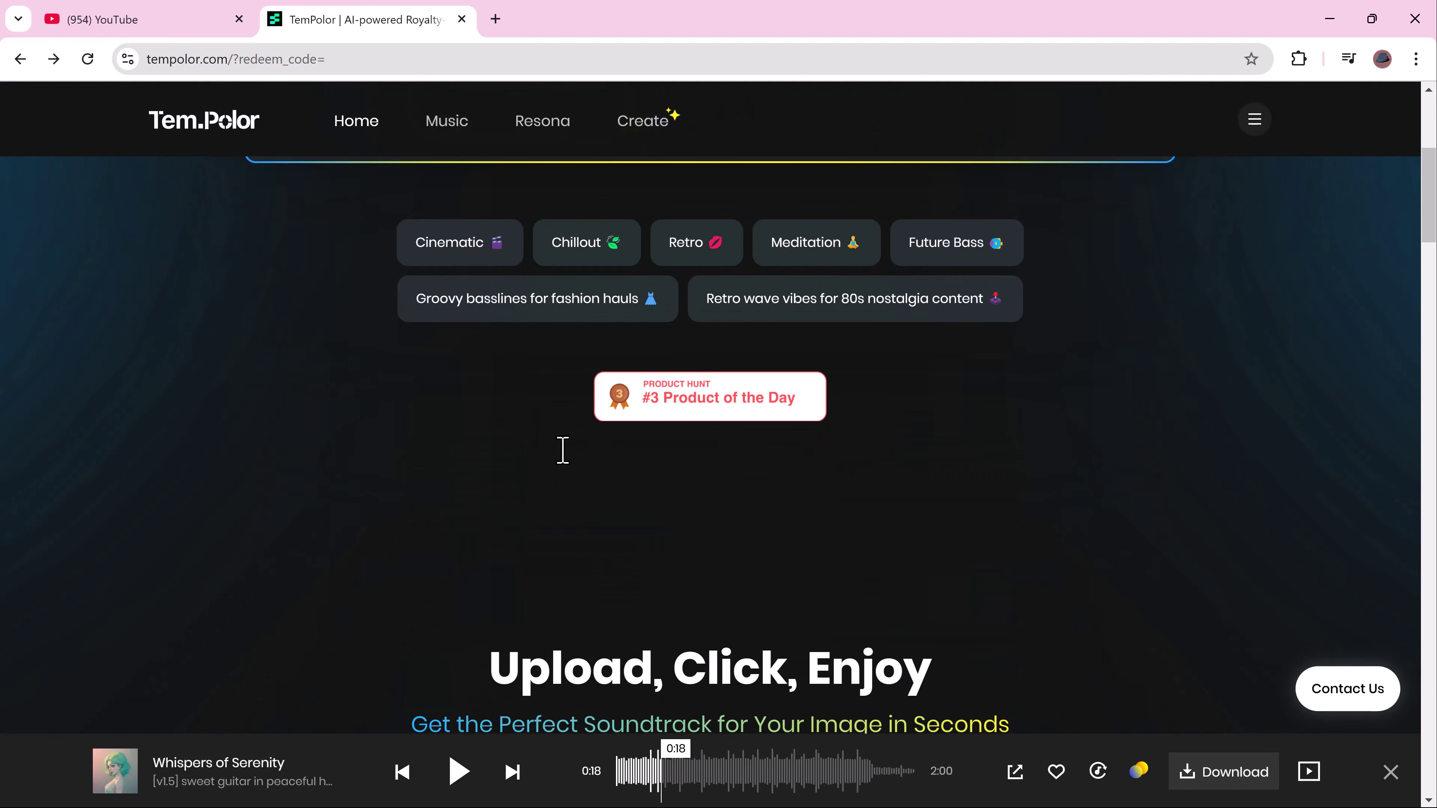
scroll(563, 450, down, 2)
scroll(563, 450, down, 8)
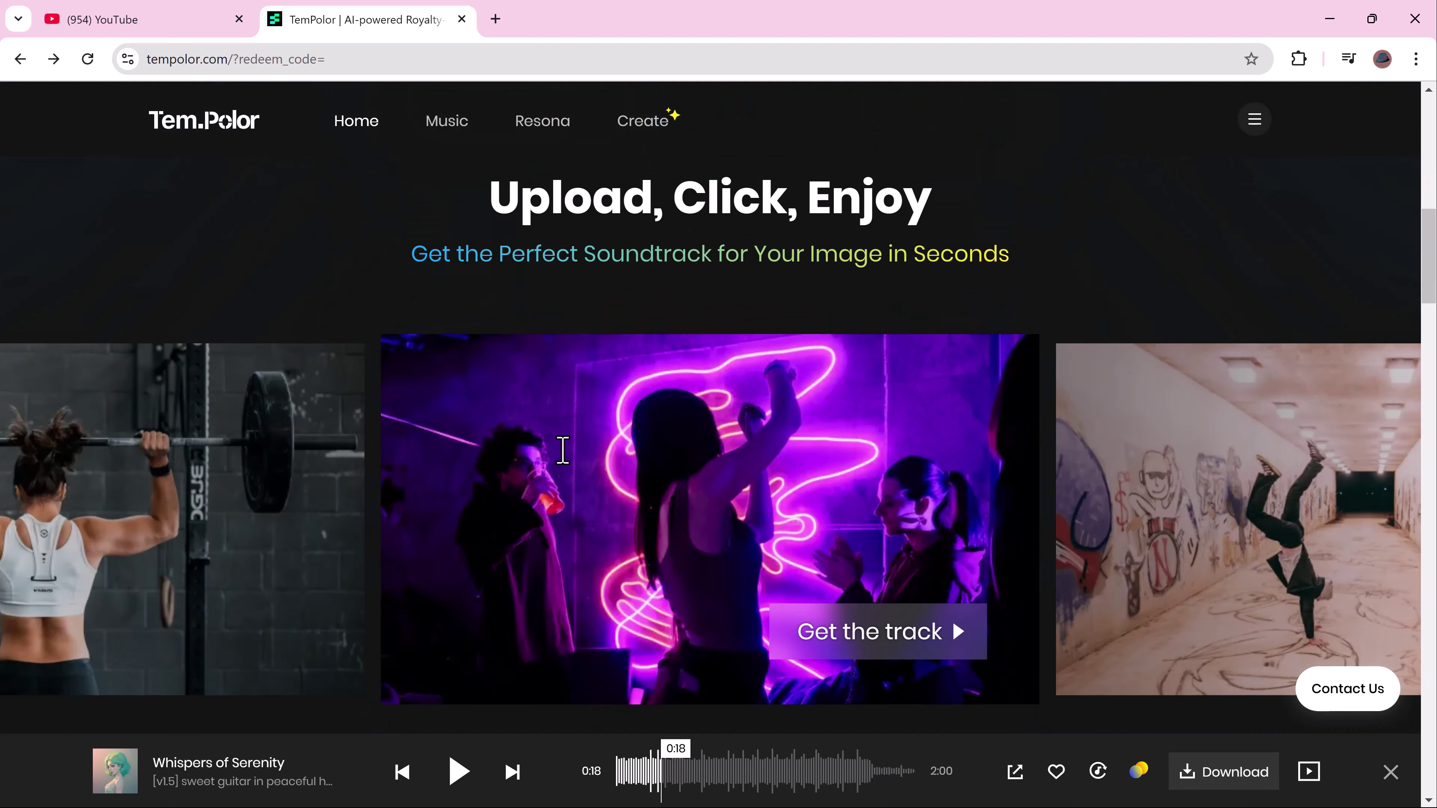
scroll(563, 450, down, 7)
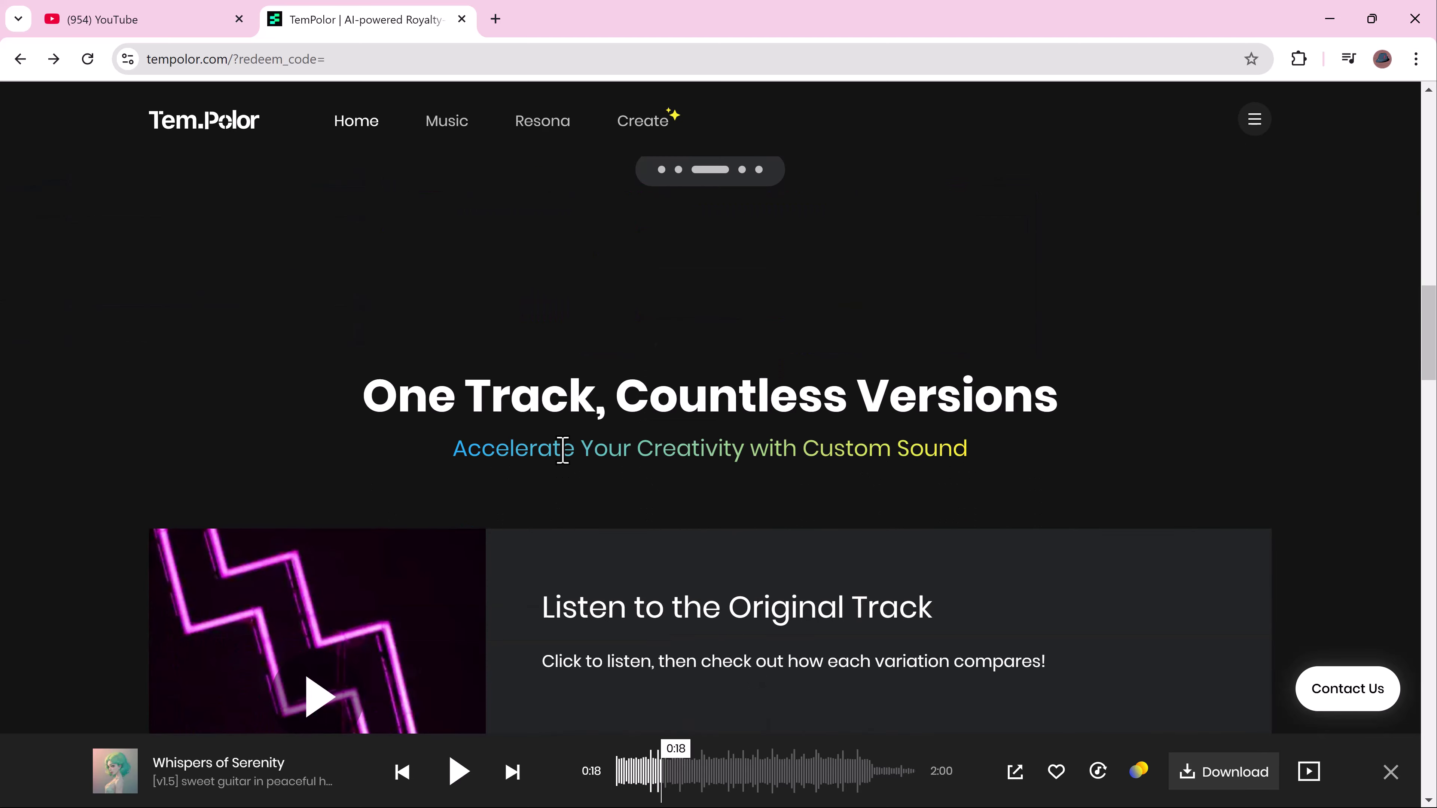
scroll(562, 450, down, 3)
scroll(562, 450, down, 11)
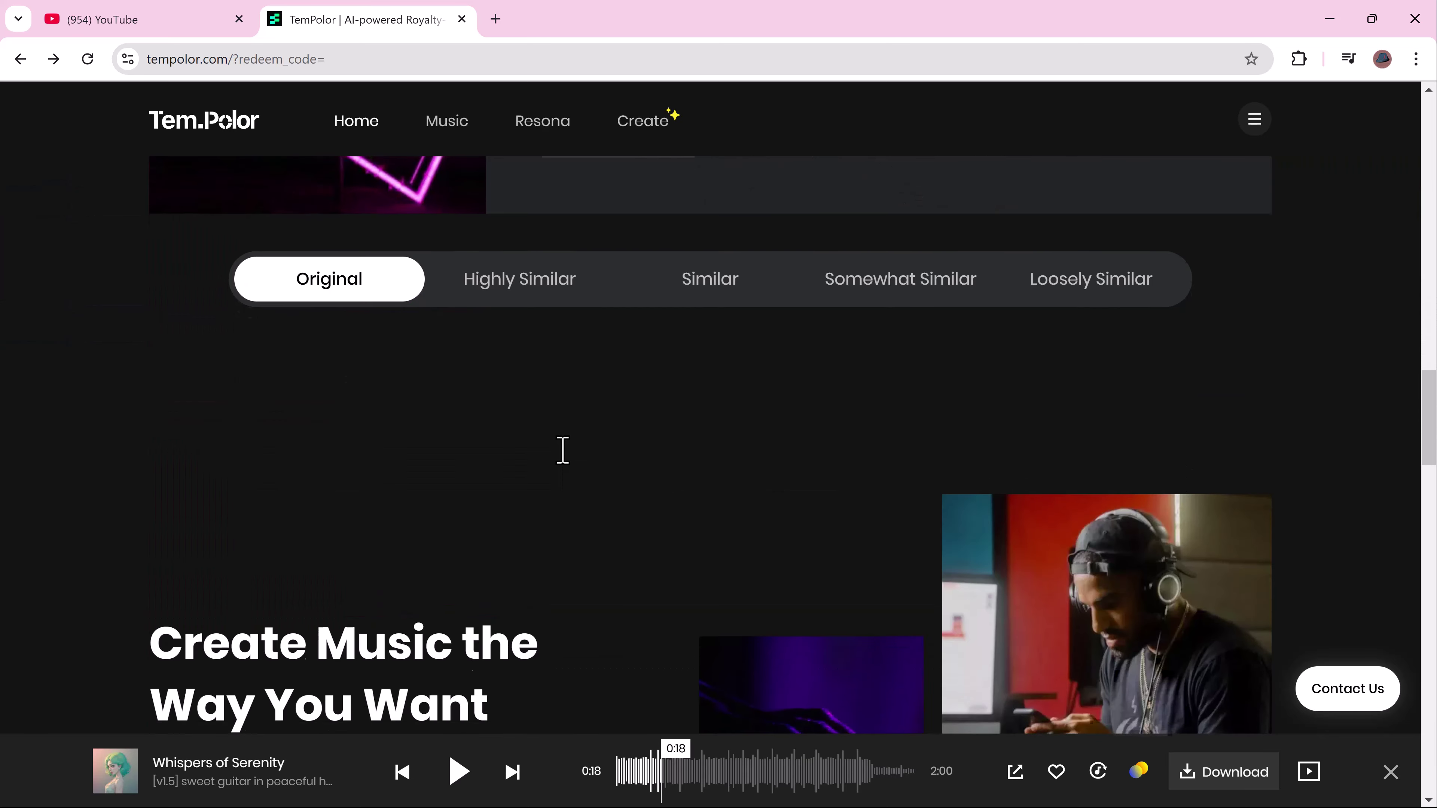
scroll(563, 450, down, 10)
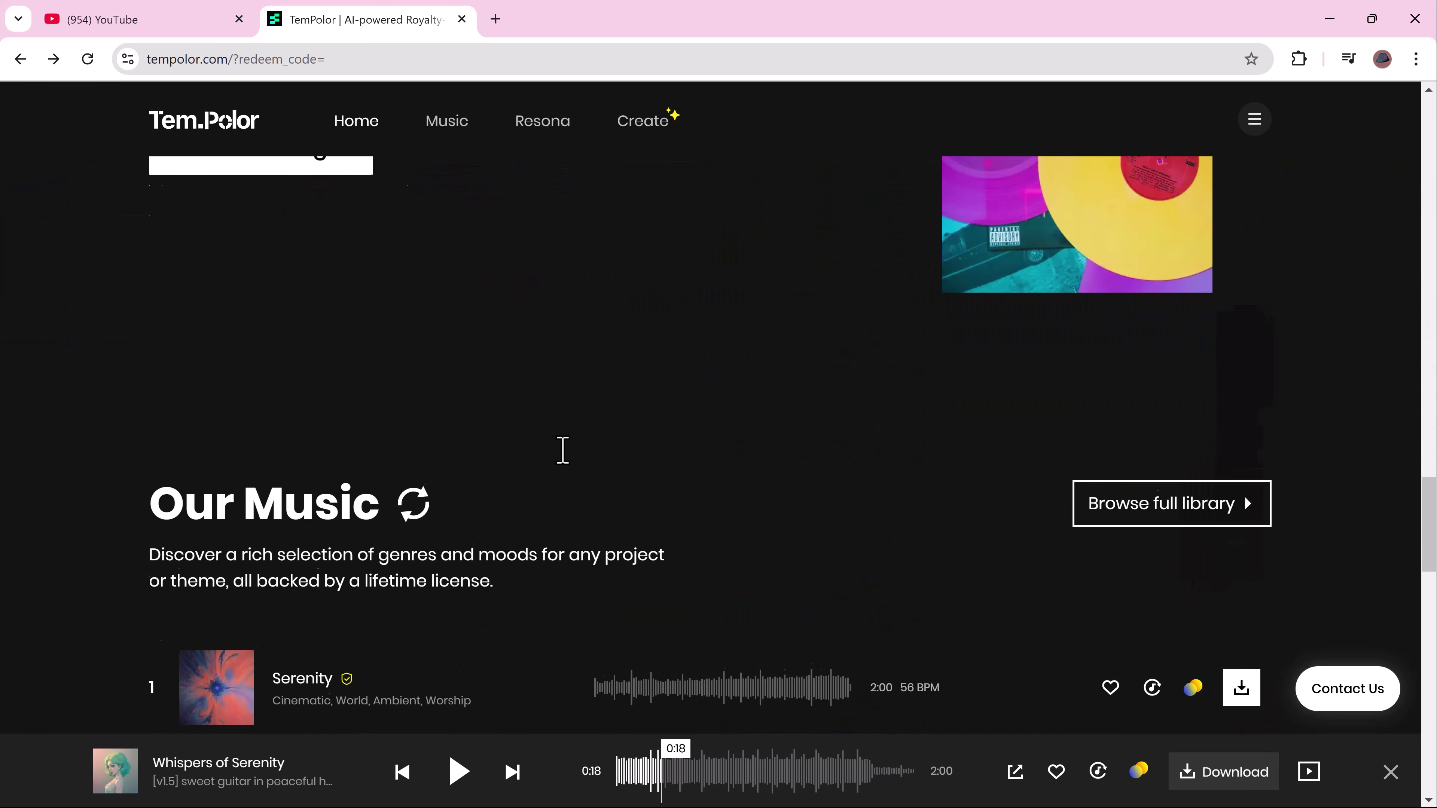
scroll(563, 451, down, 10)
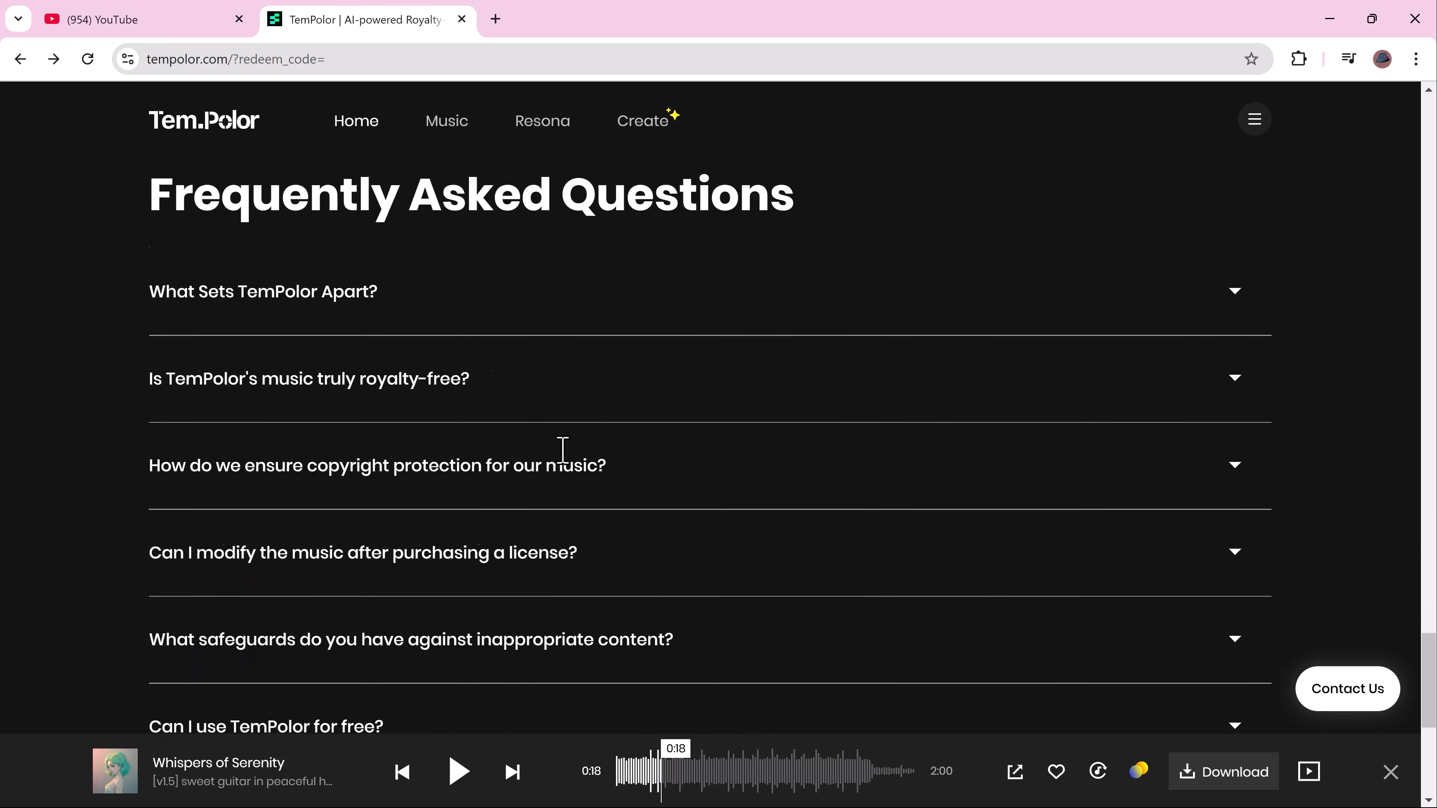
scroll(562, 450, down, 7)
scroll(563, 450, up, 3)
scroll(563, 450, up, 16)
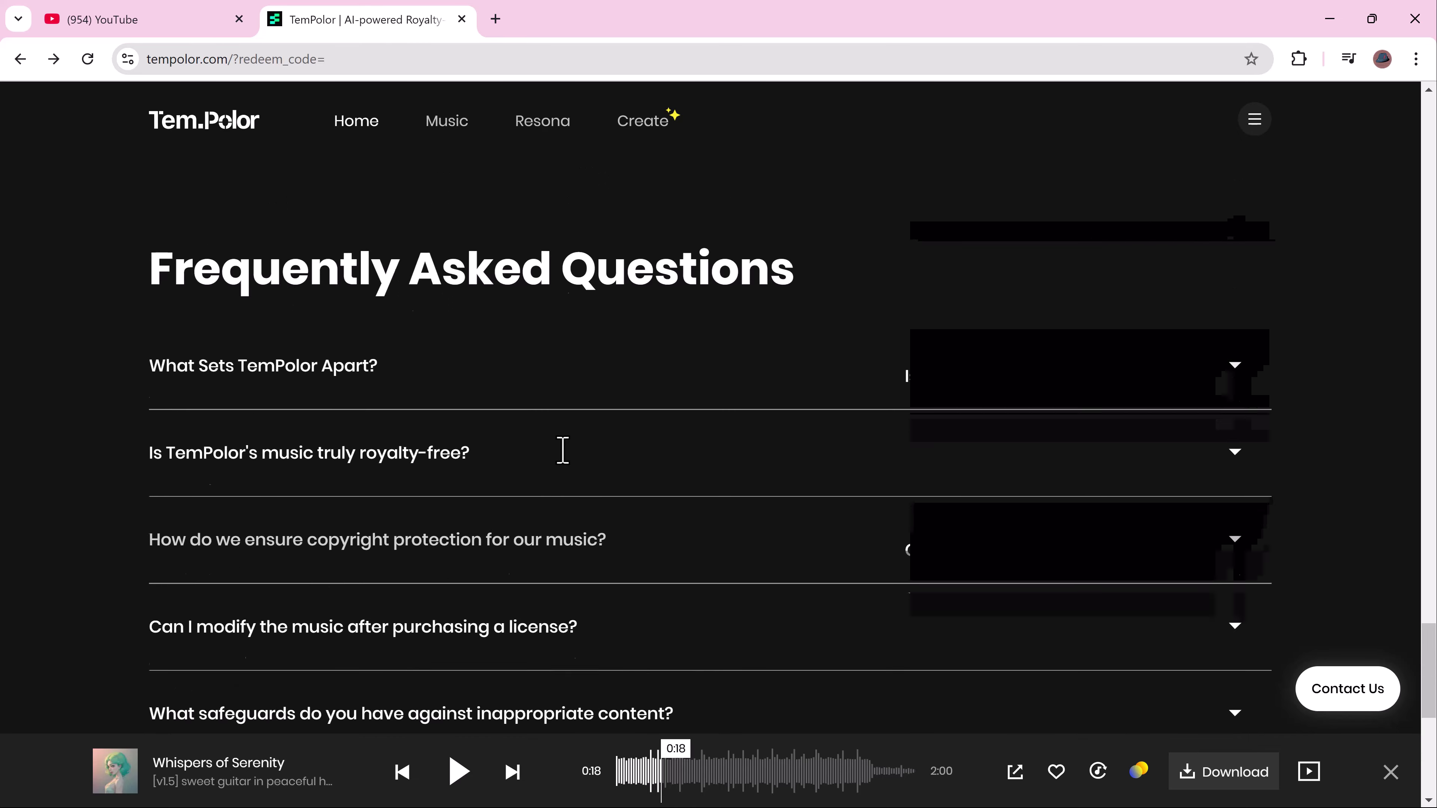
scroll(563, 450, up, 20)
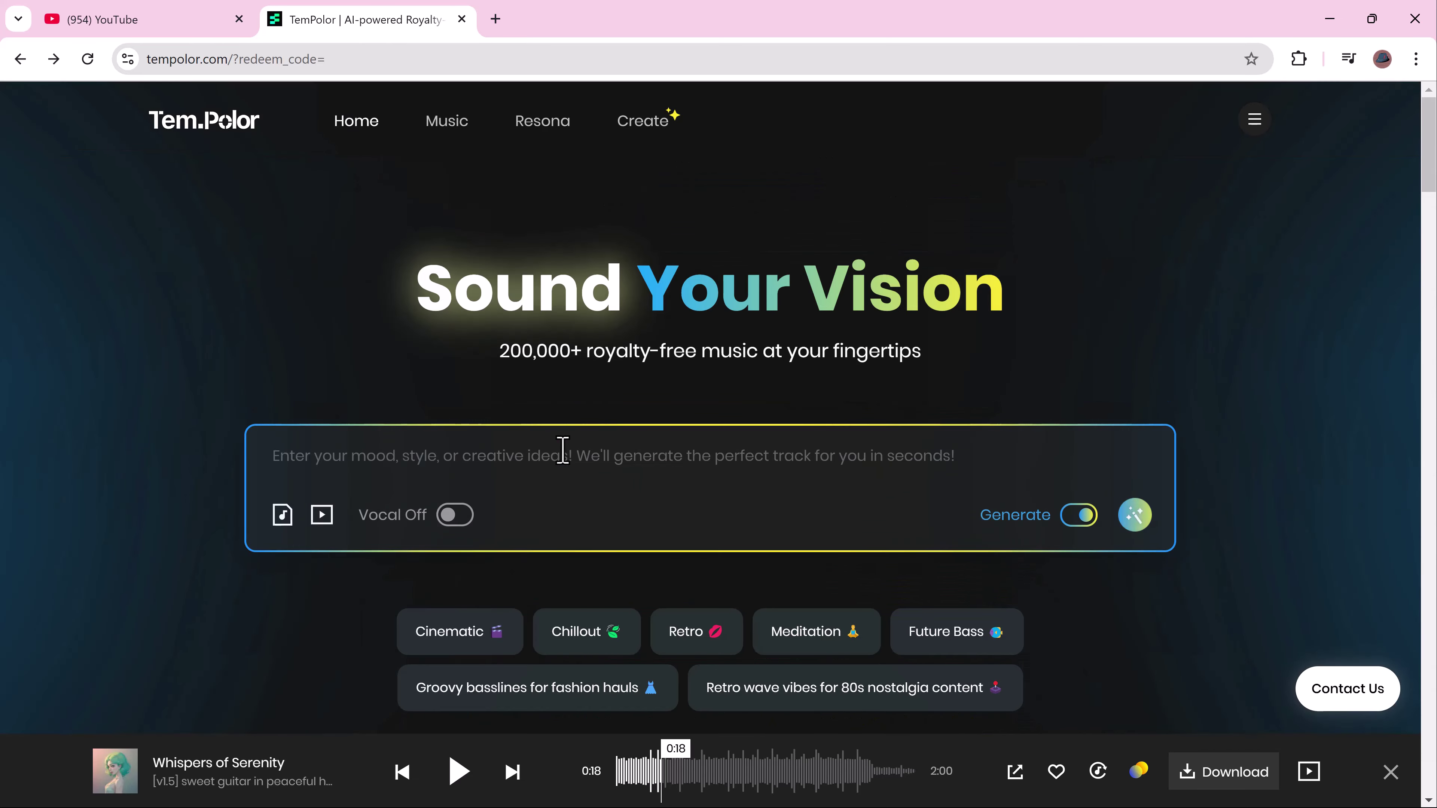
scroll(563, 450, down, 5)
scroll(563, 450, down, 6)
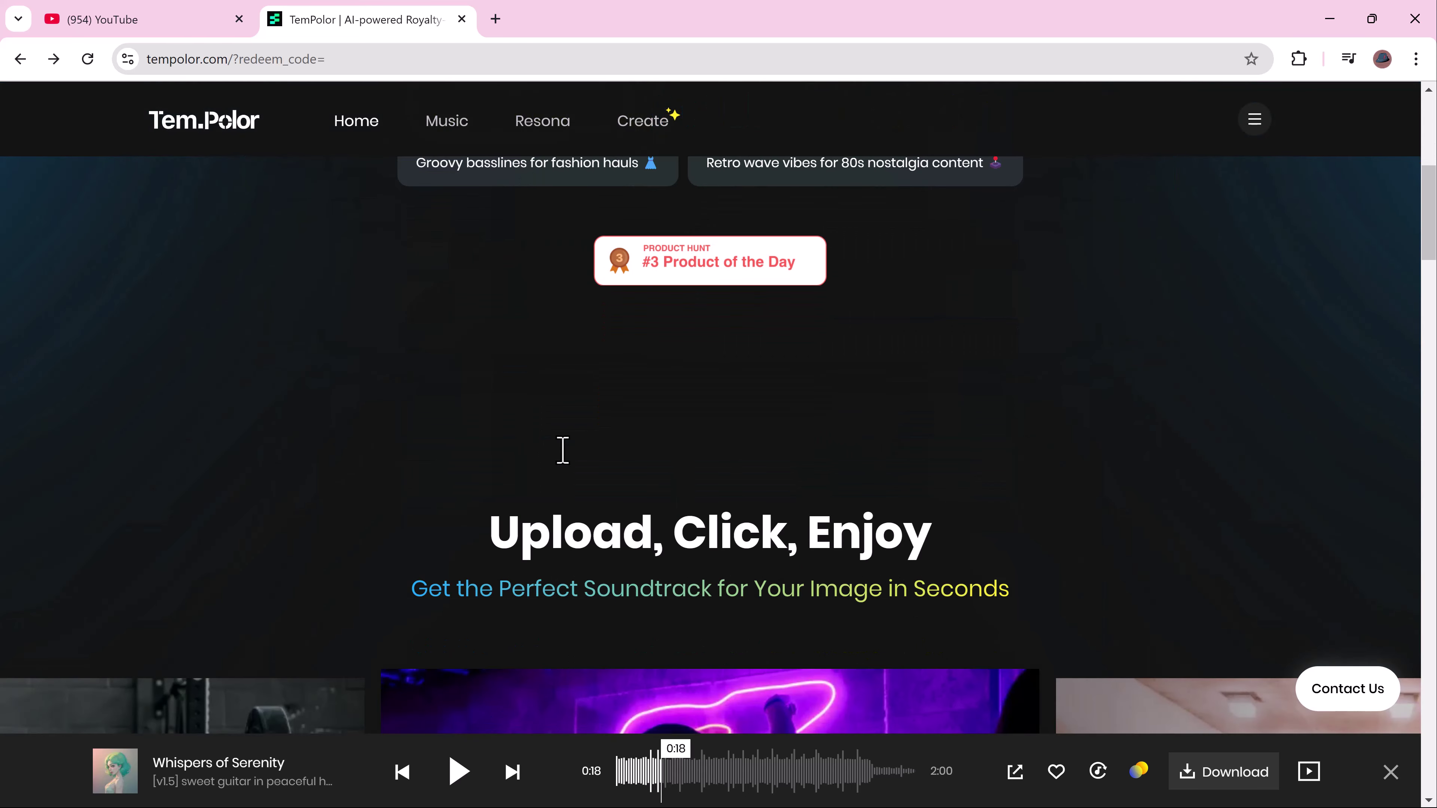
scroll(563, 450, down, 5)
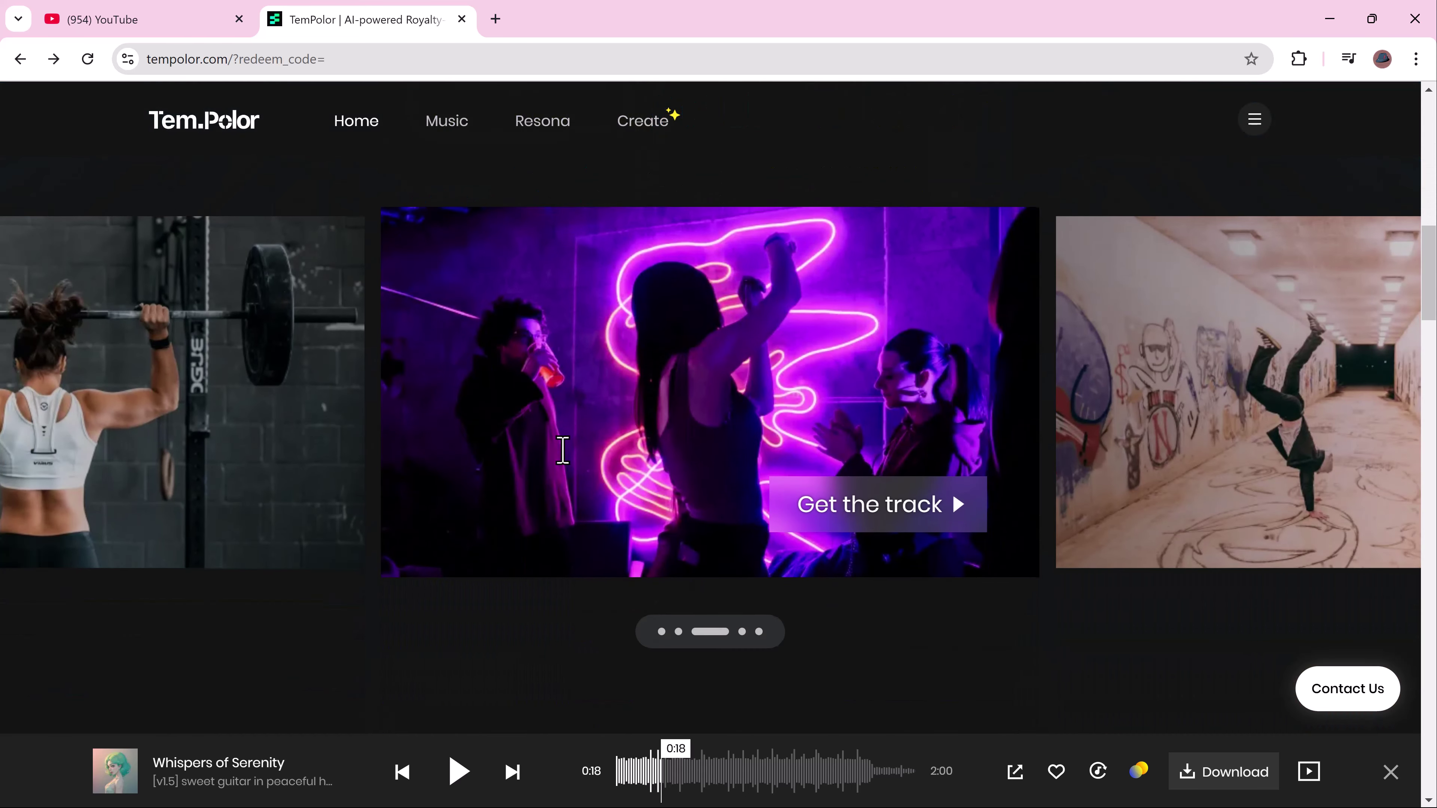